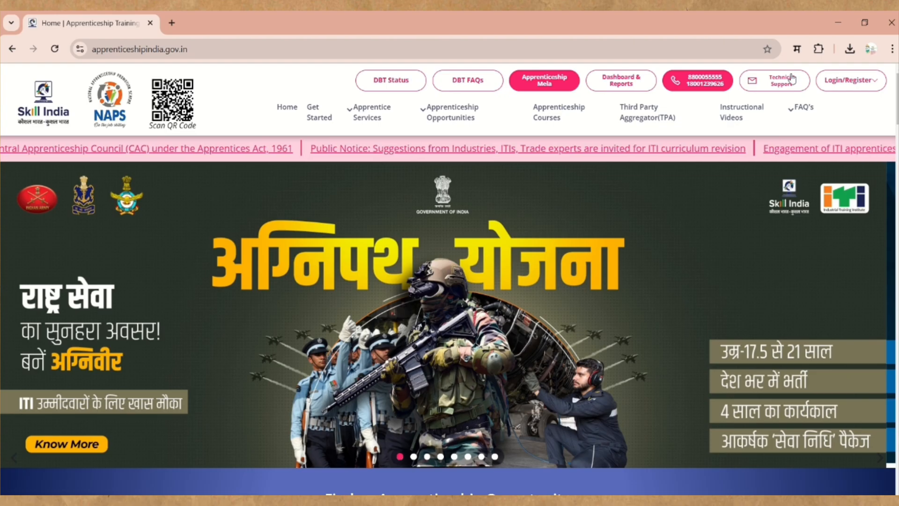
Open the candidate login and registration page and choose to register as a candidate
left_click(841, 85)
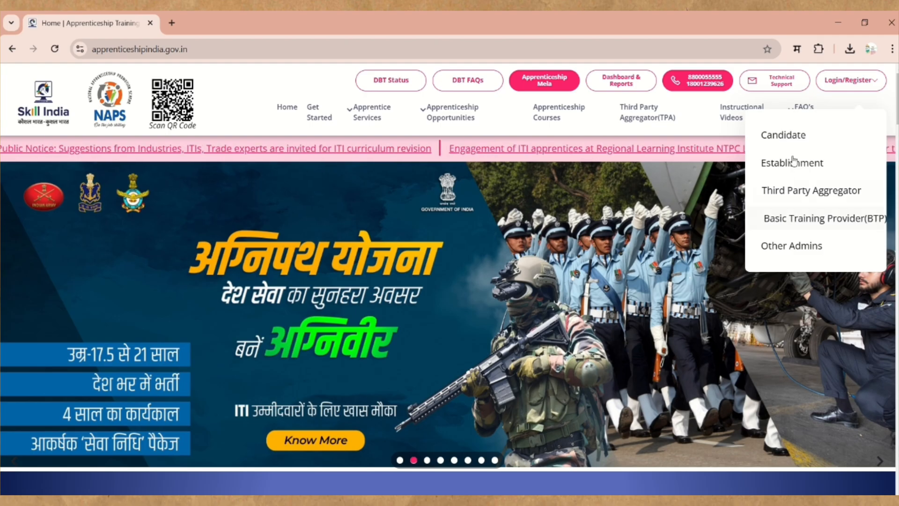
left_click(789, 136)
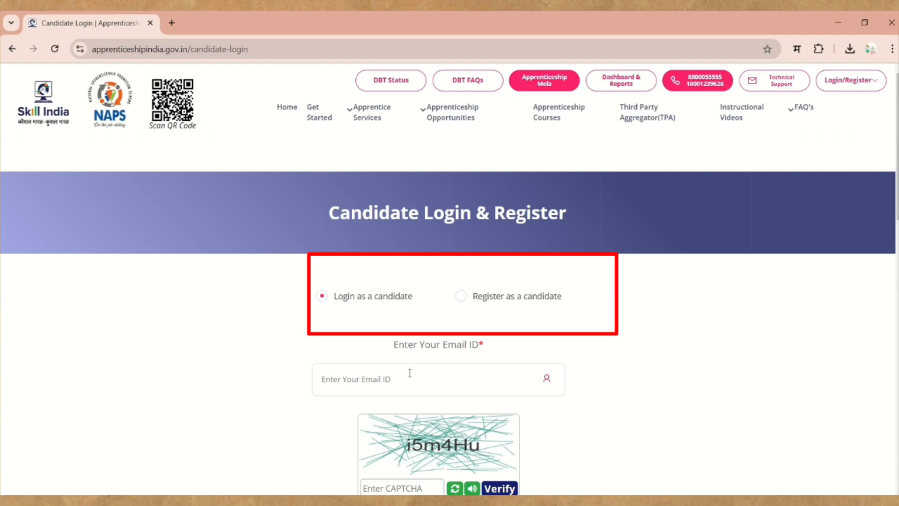
left_click(462, 297)
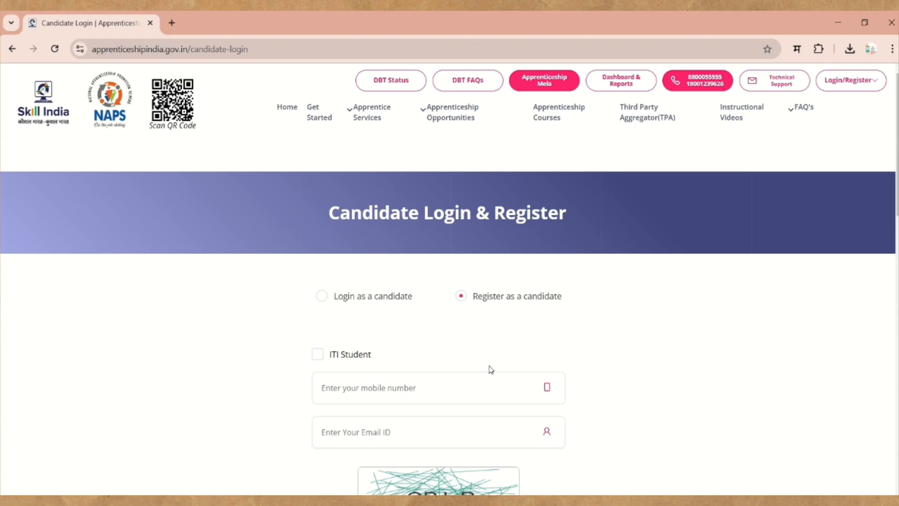
left_click(458, 428)
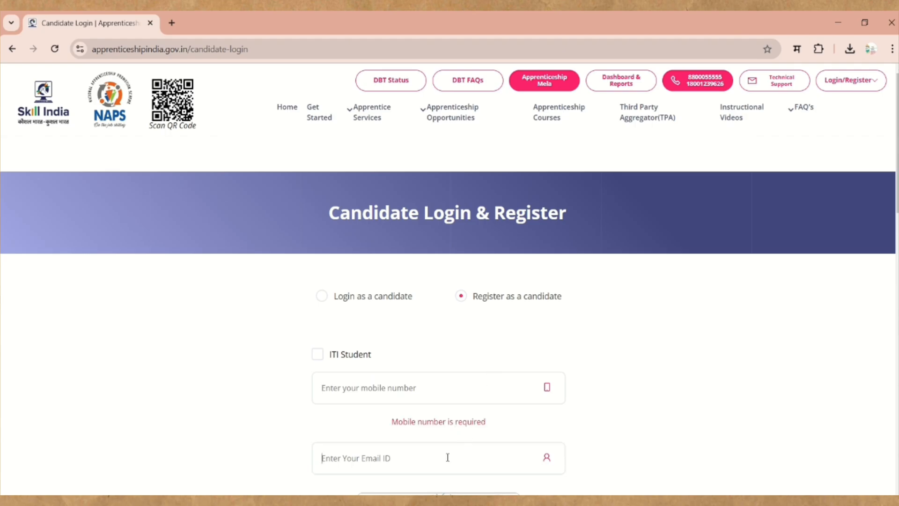
scroll(616, 374, "down", 3)
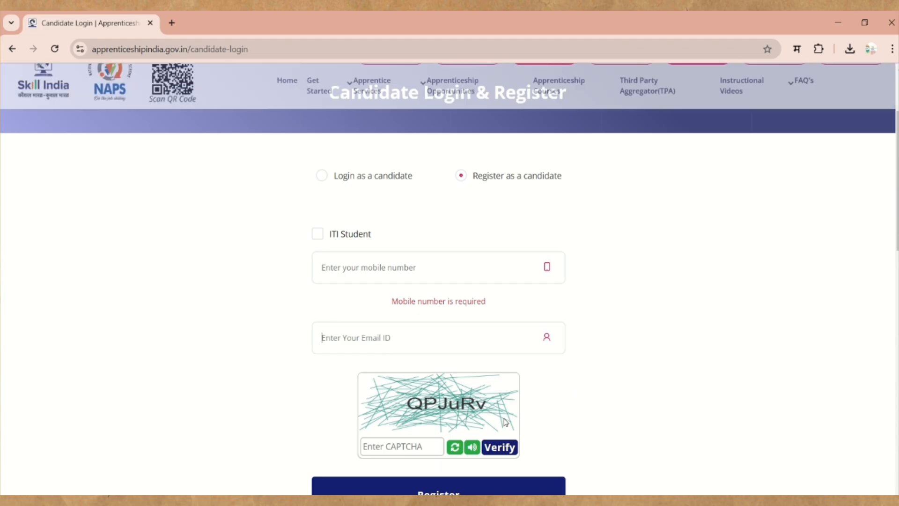
scroll(458, 415, "up", 3)
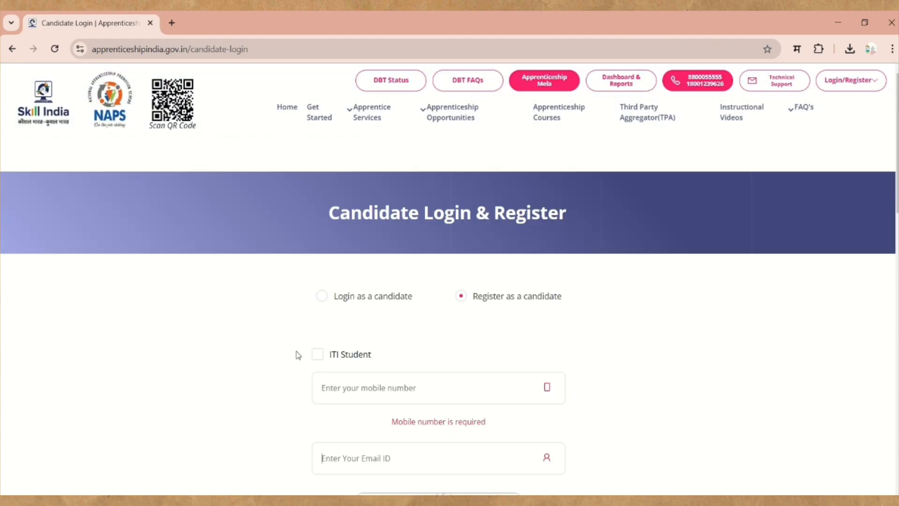
Mark the candidate as an ITI student and try to find their details by roll number
left_click(317, 356)
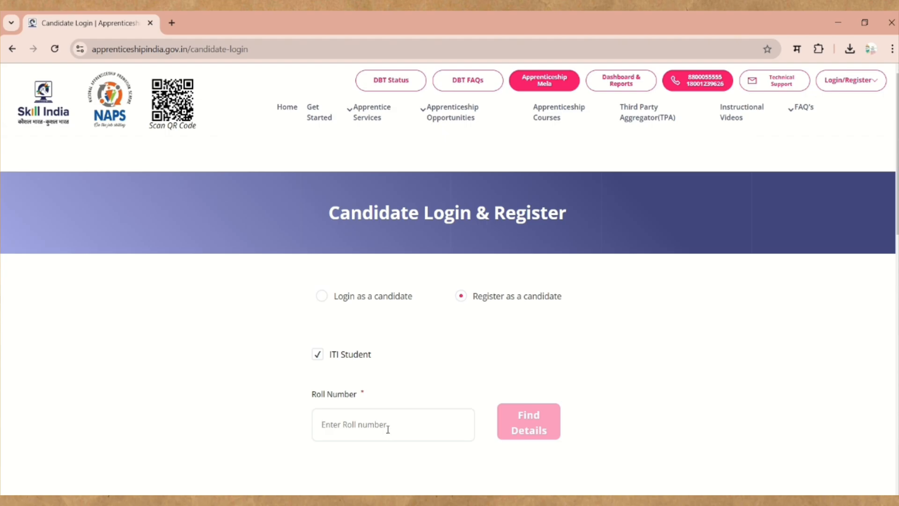
left_click(388, 411)
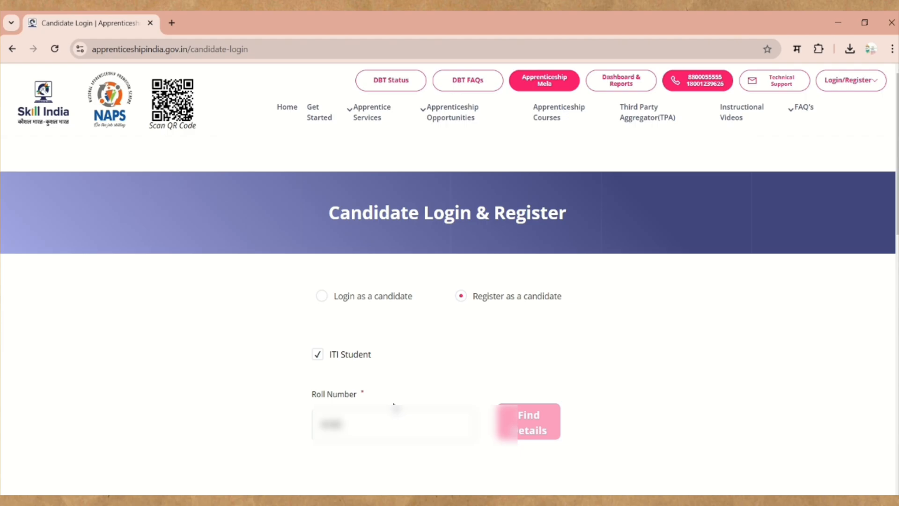
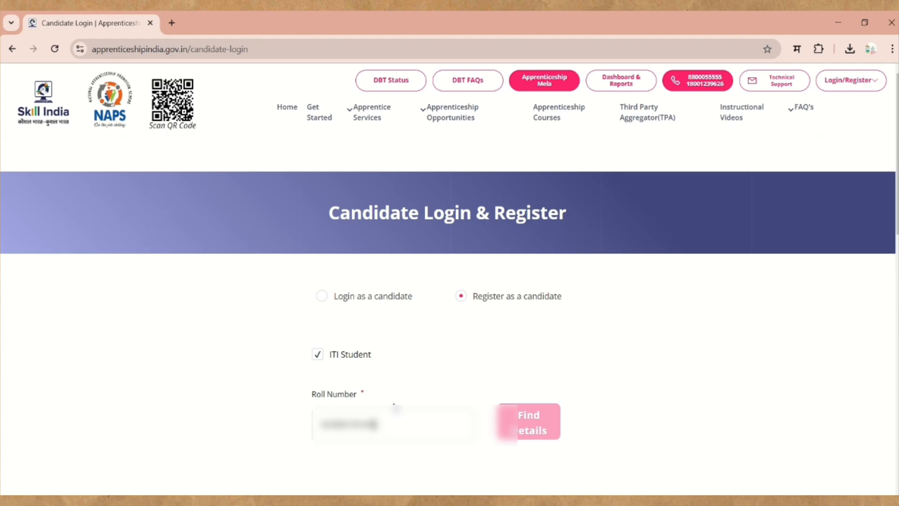
left_click(522, 425)
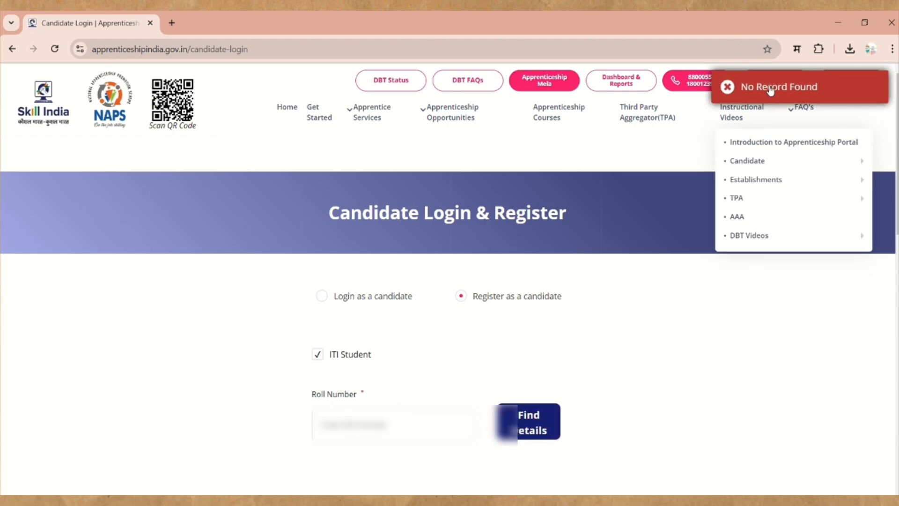
Try to find the ITI student's details with a different roll number
left_click(417, 423)
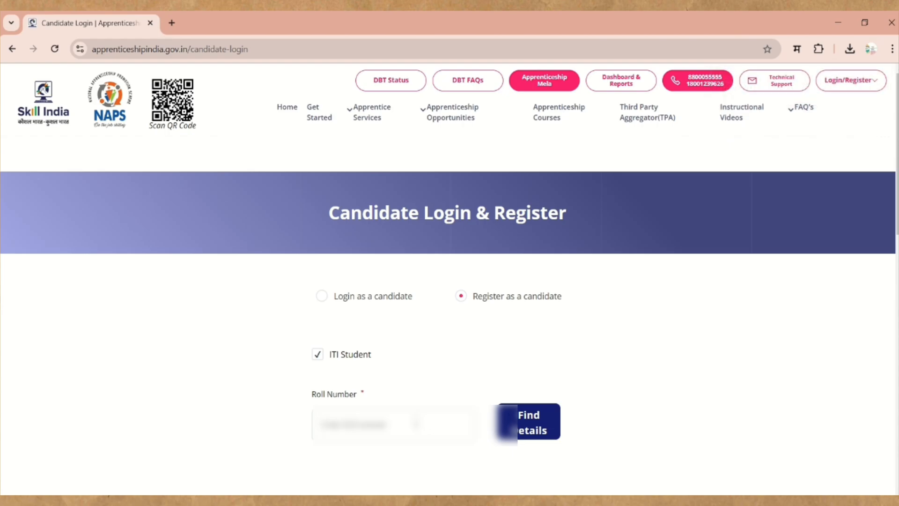
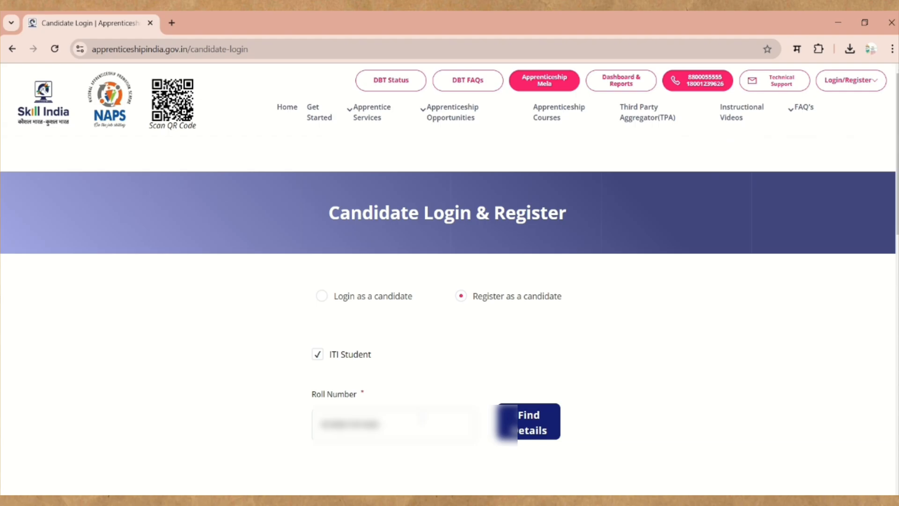
left_click(539, 430)
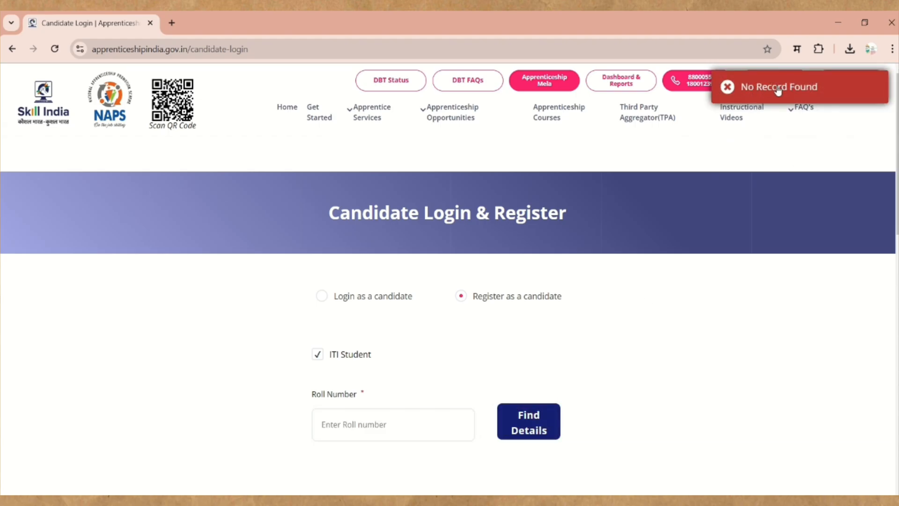
Clear the ITI Student option and enter the candidate's mobile number
left_click(319, 358)
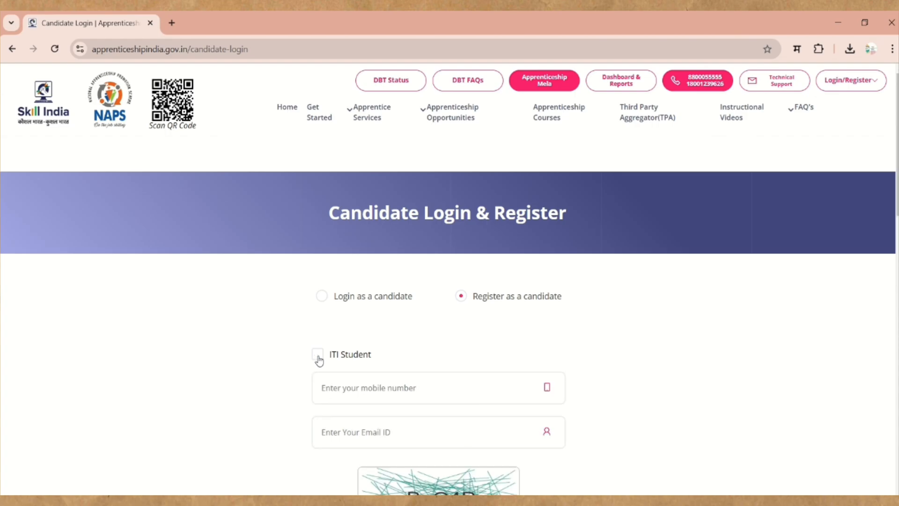
left_click(354, 381)
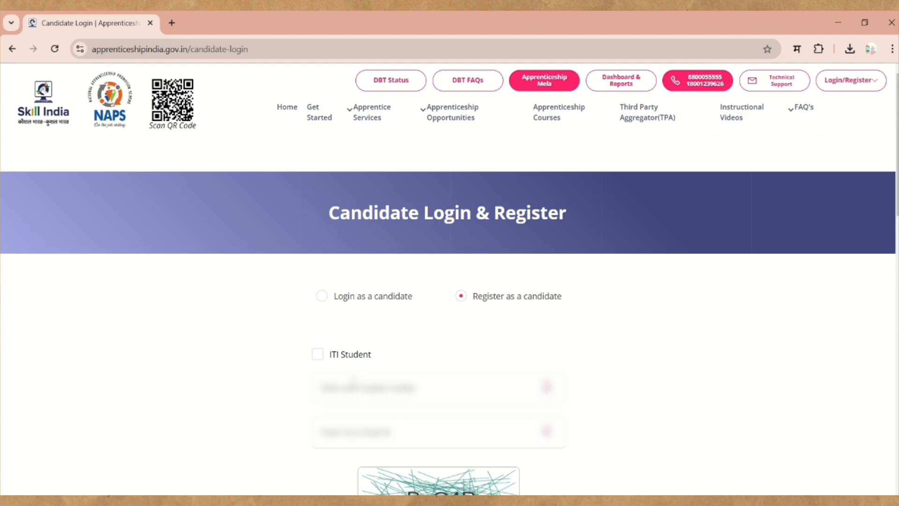
type("?????????")
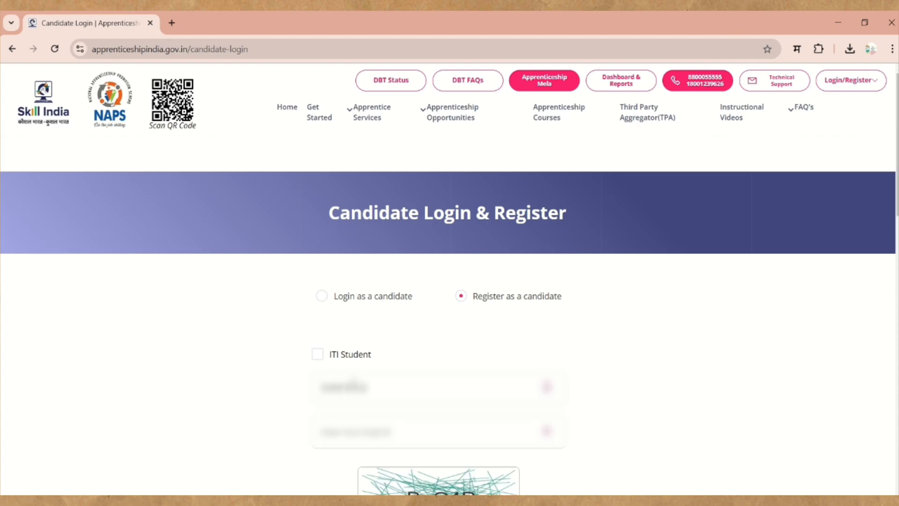
Fill in the candidate's email ID in the registration form
key("Tab")
type("???")
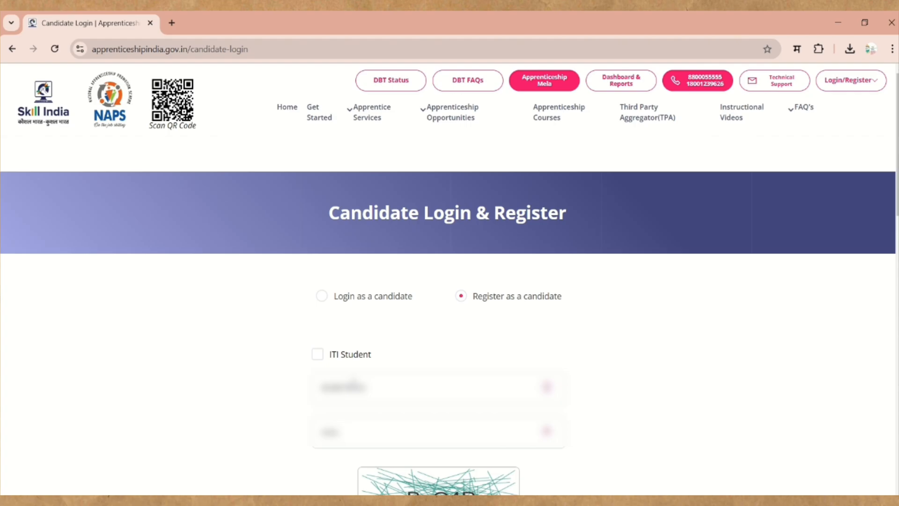
type("????")
key("BackSpace")
key("BackSpace")
type("????")
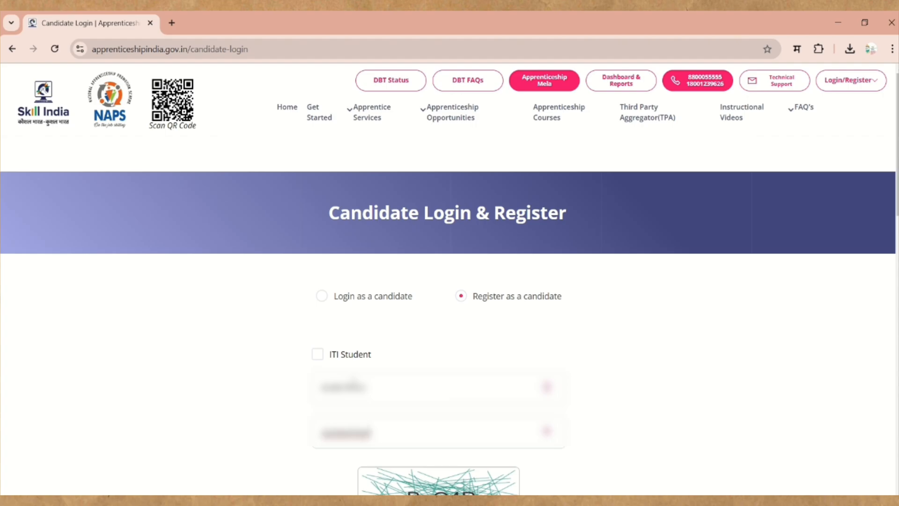
type("???????")
Enter the displayed CAPTCHA text in the registration form and verify it
scroll(374, 359, "down", 5)
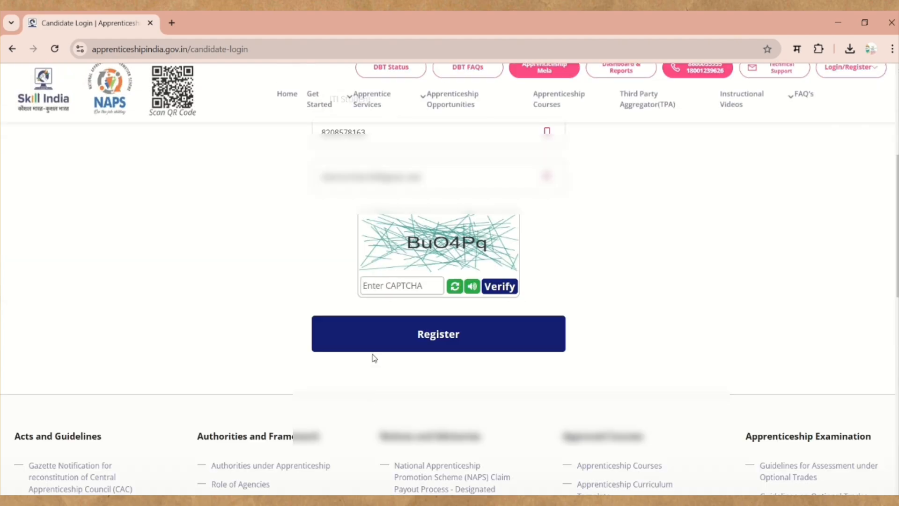
key("Tab")
type("BuO4")
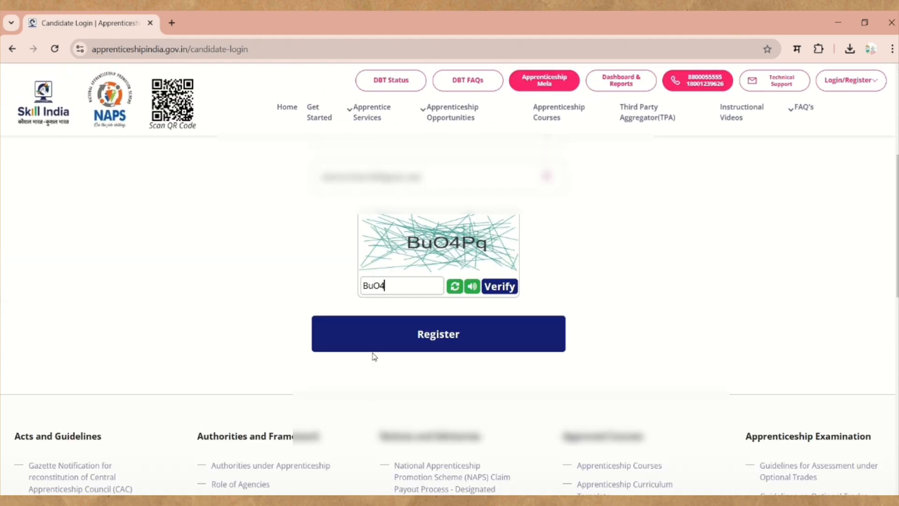
type("Pq")
left_click(499, 286)
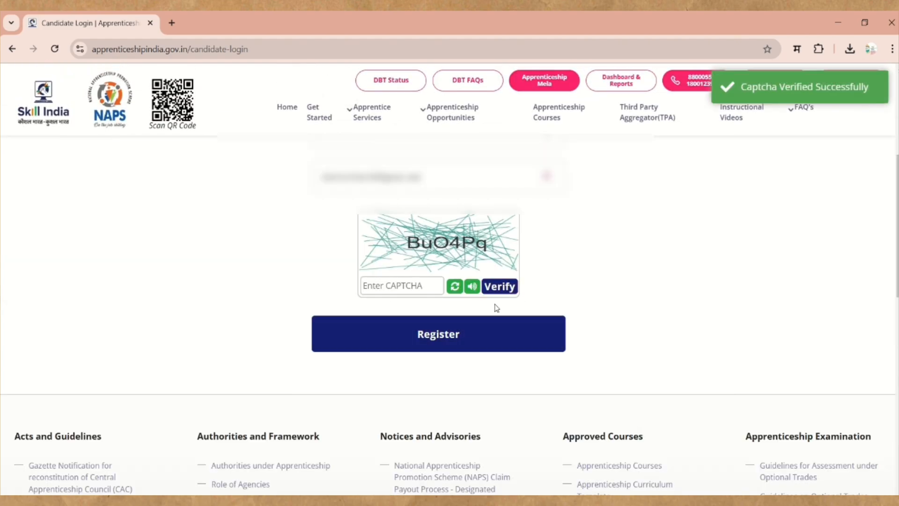
Submit the candidate registration and confirm it with the OTP sent to the mobile number
left_click(441, 339)
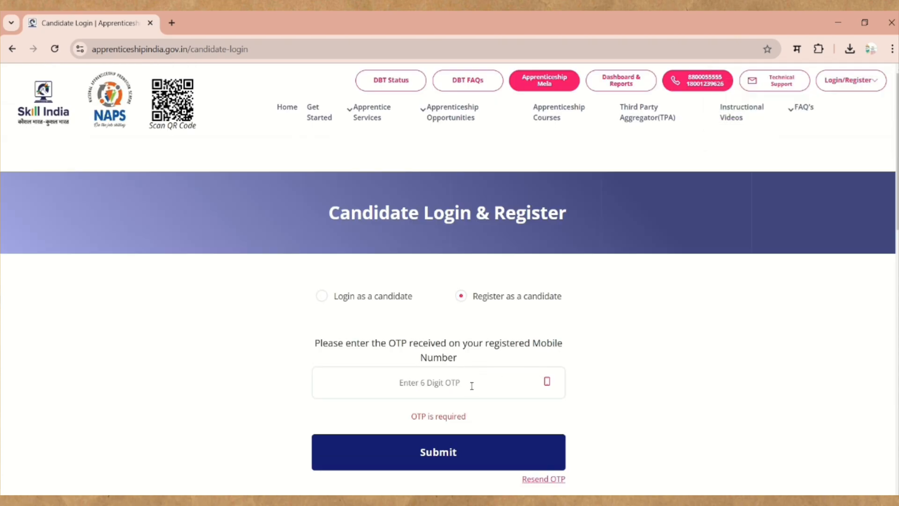
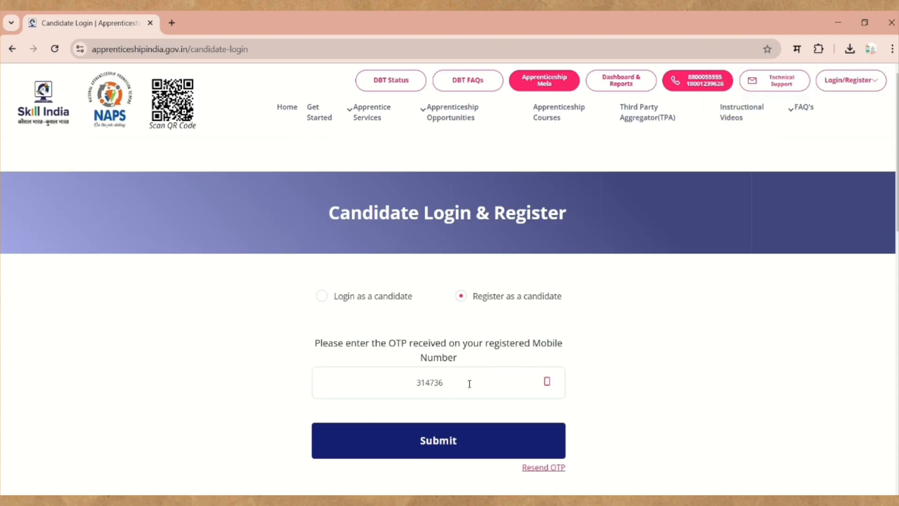
left_click(463, 427)
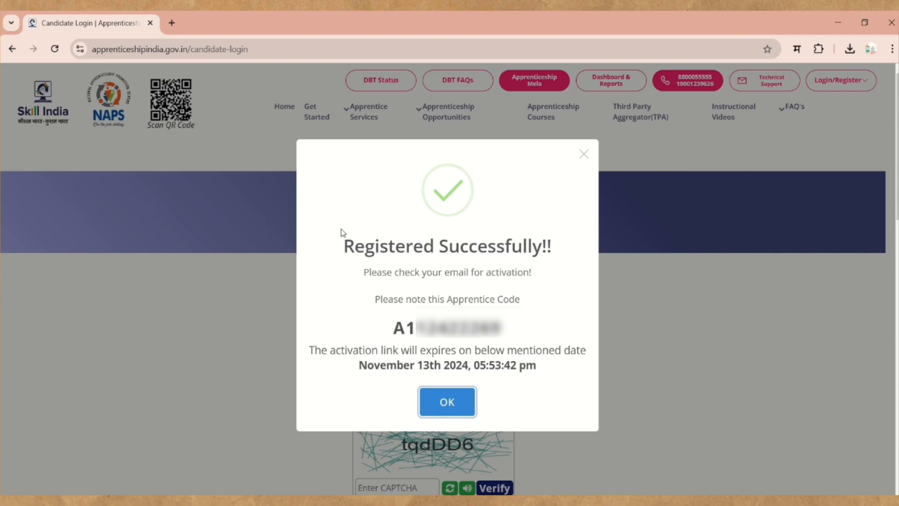
Review the registration message, the email activation instruction and the apprentice code in the confirmation dialog
left_click_drag(344, 244, 558, 249)
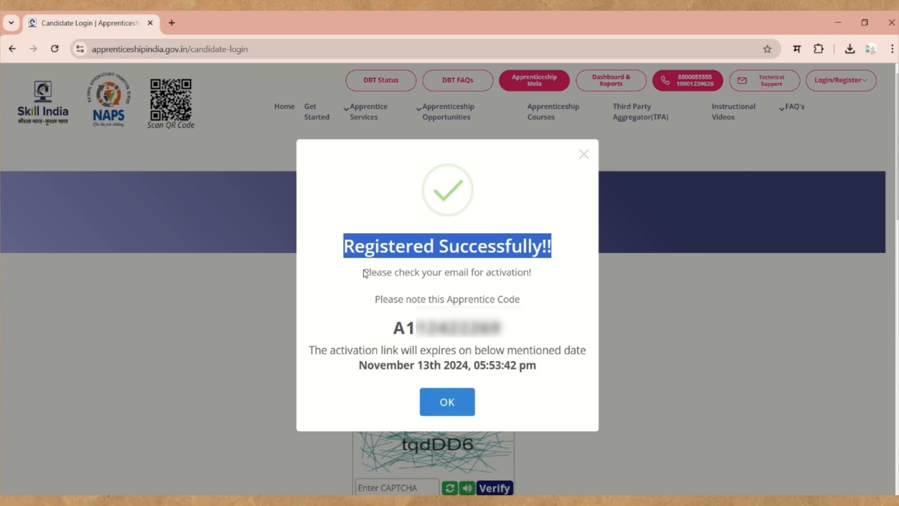
left_click_drag(364, 272, 537, 281)
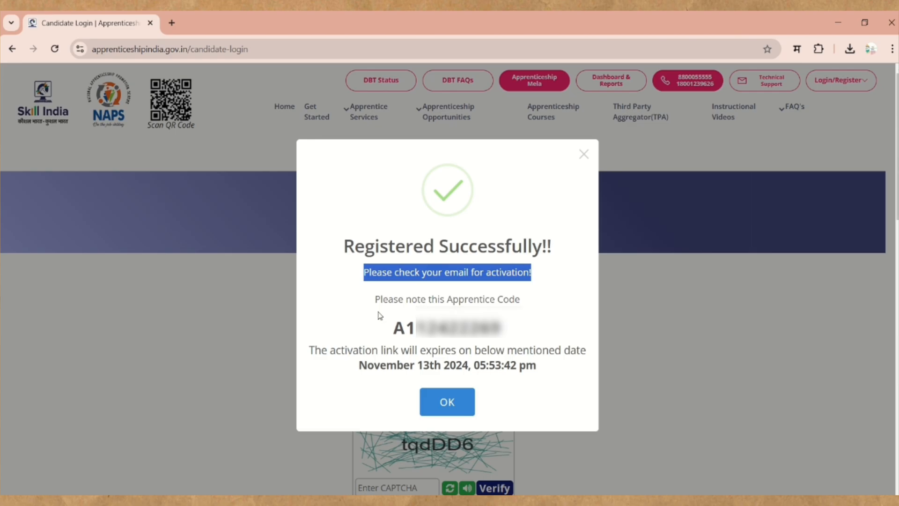
left_click_drag(374, 308, 504, 331)
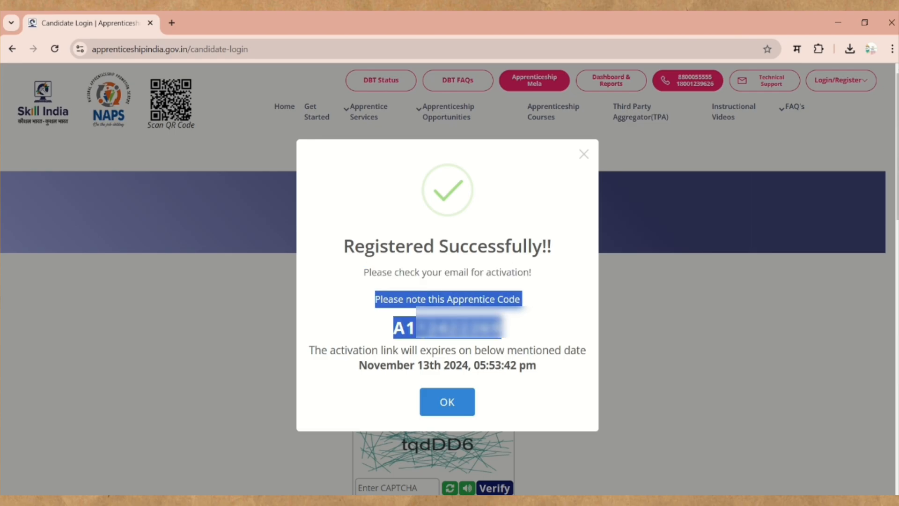
left_click(501, 329)
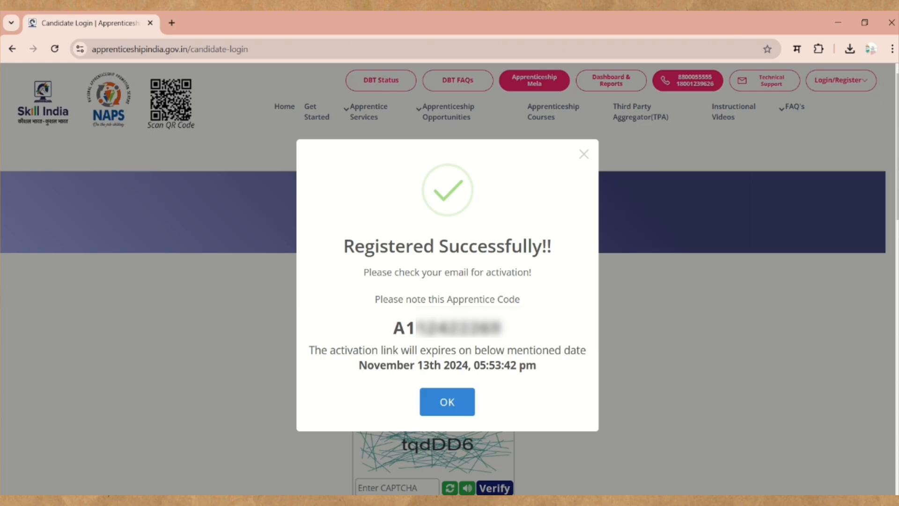
double_click(487, 328)
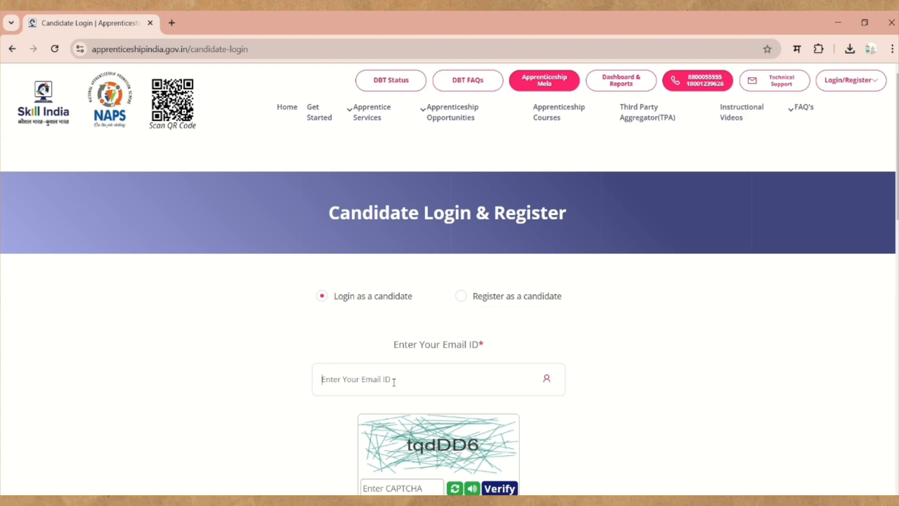
Enter the registered email ID in the candidate login form
type("...")
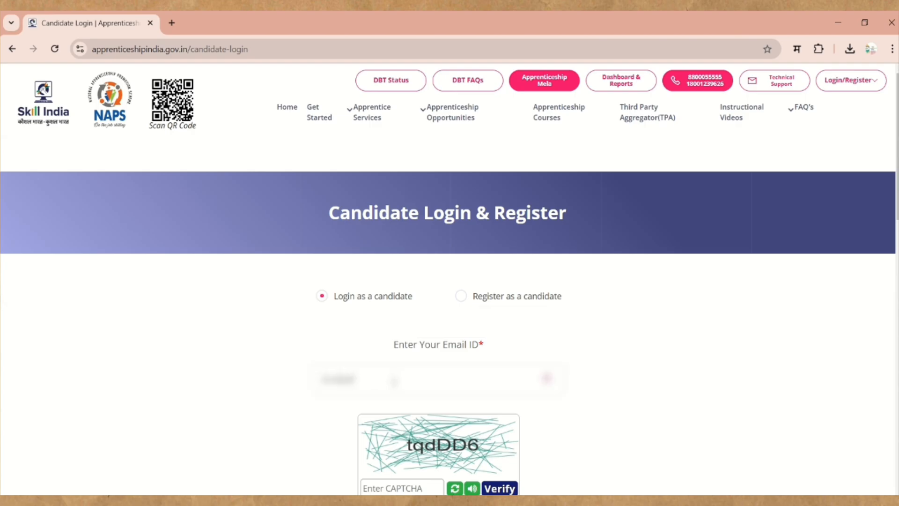
type("......gmail.com")
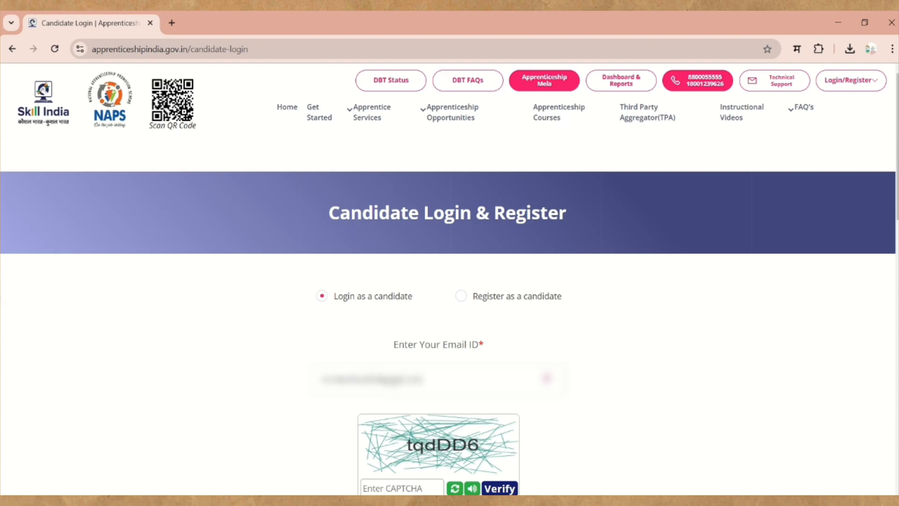
type("tqdDD6")
Enter and verify the login form's CAPTCHA, and submit the form to request an OTP
left_click(508, 488)
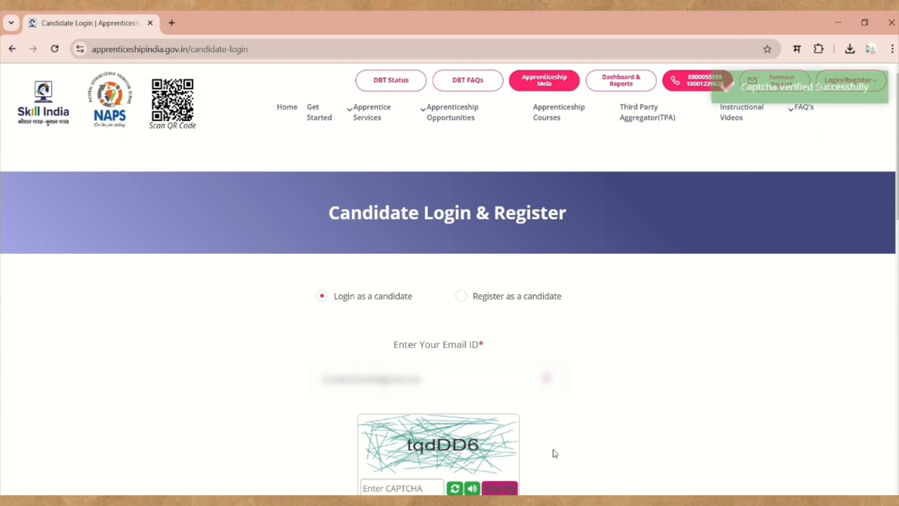
scroll(491, 435, "down", 2)
left_click(484, 431)
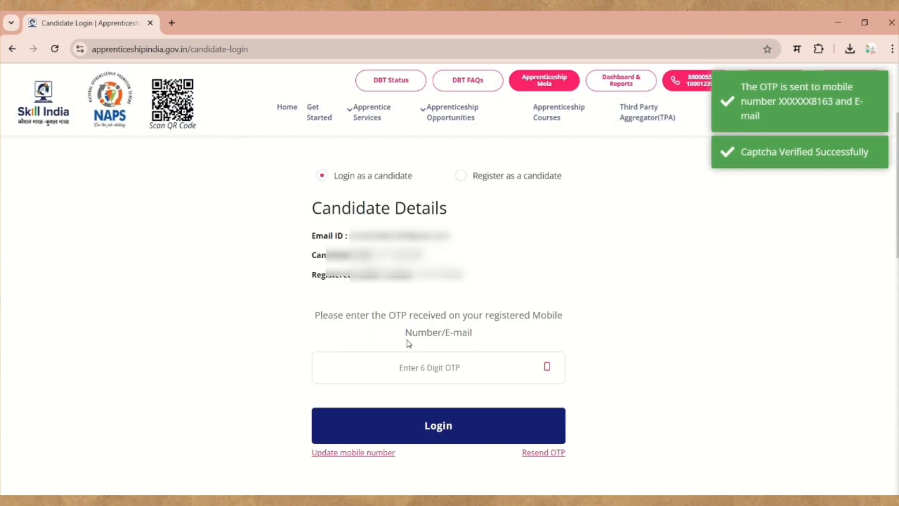
Log in with the OTP received on the registered mobile number and dismiss the notices on the candidate dashboard
left_click(419, 368)
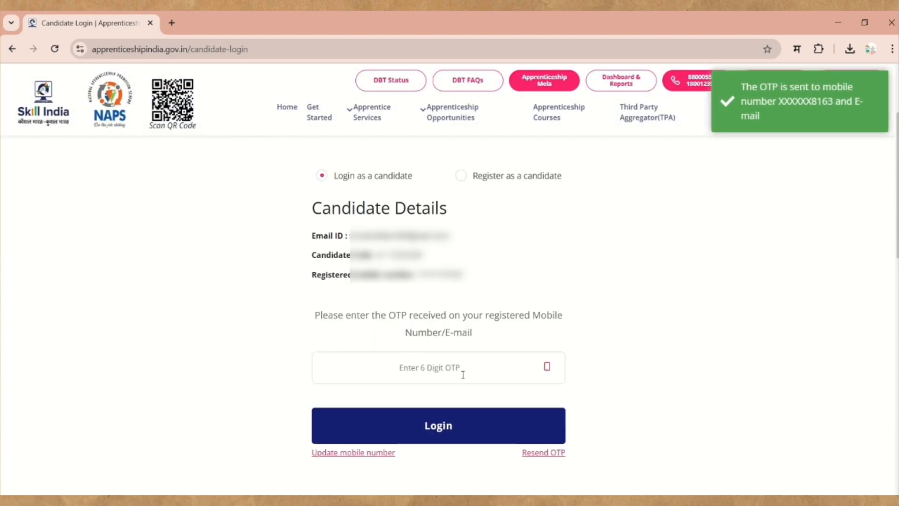
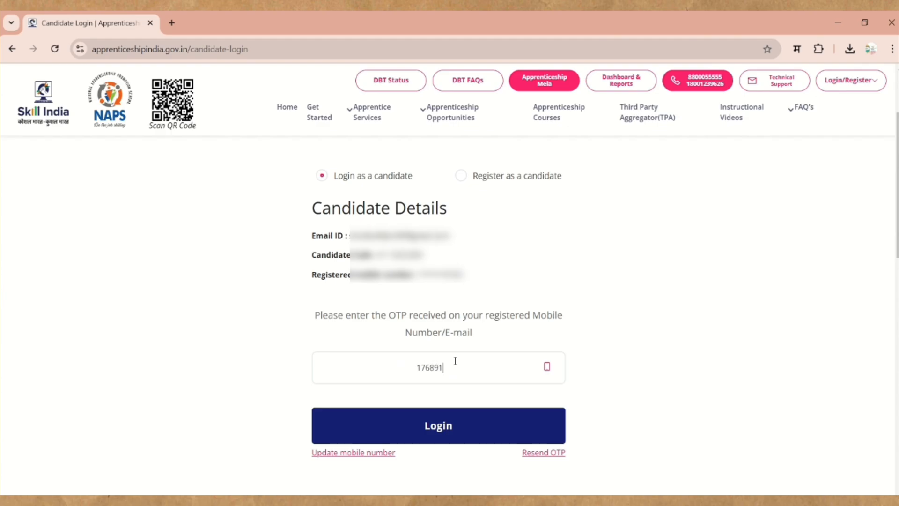
left_click(455, 431)
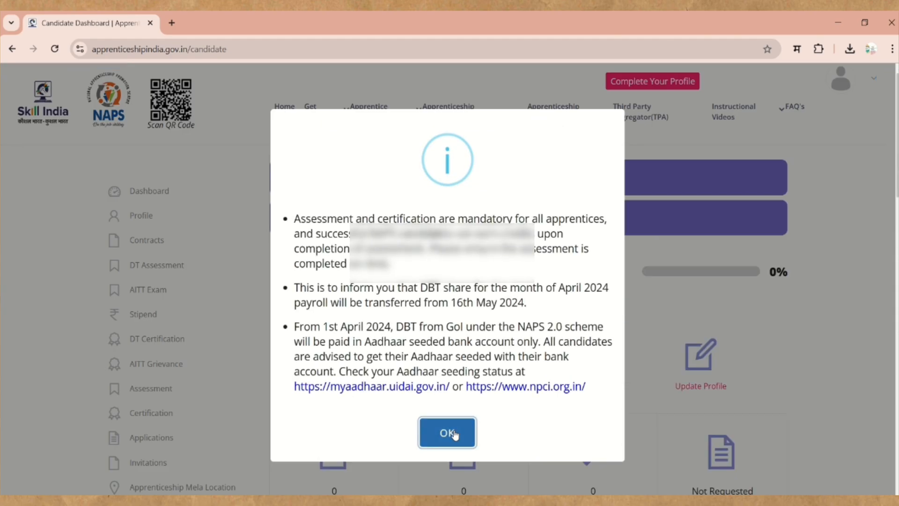
left_click(451, 430)
left_click(444, 350)
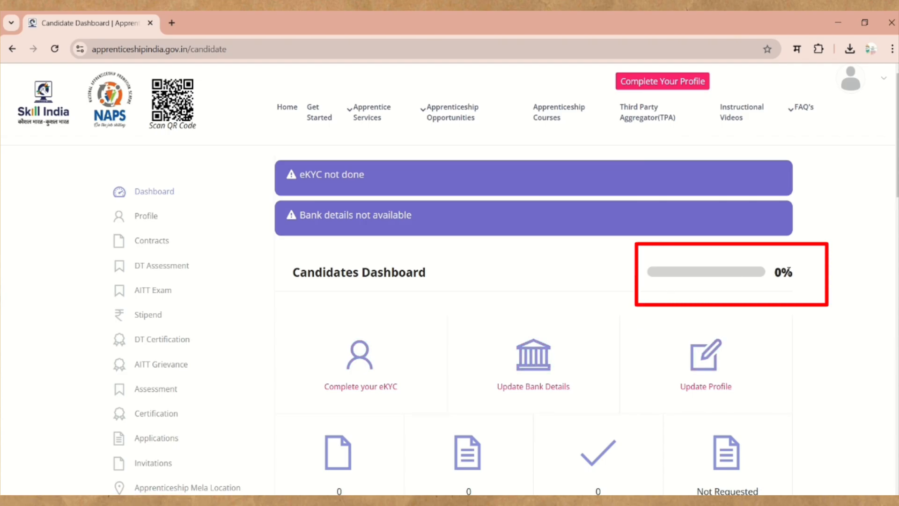
Examine the dashboard's overall profile progress and the percentage weight of each item in the Profile Completion table
left_click_drag(788, 267, 767, 271)
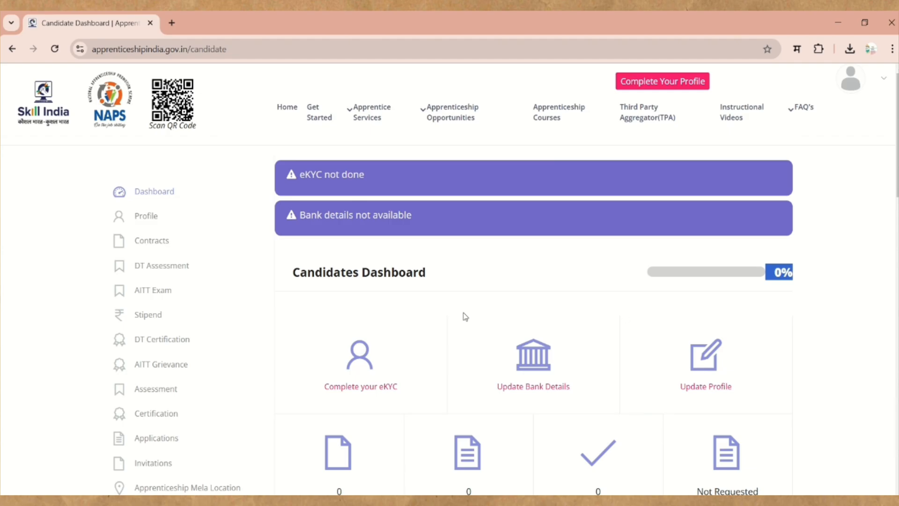
left_click(338, 290)
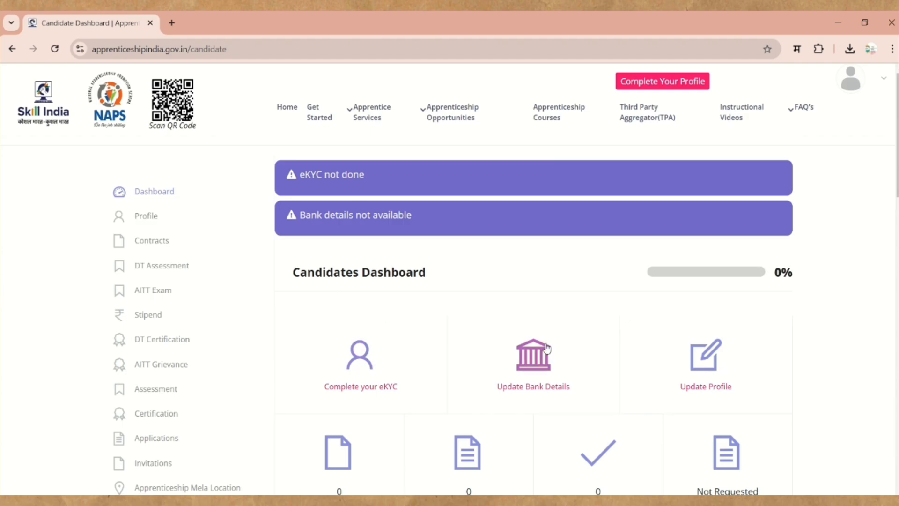
scroll(552, 322, "down", 6)
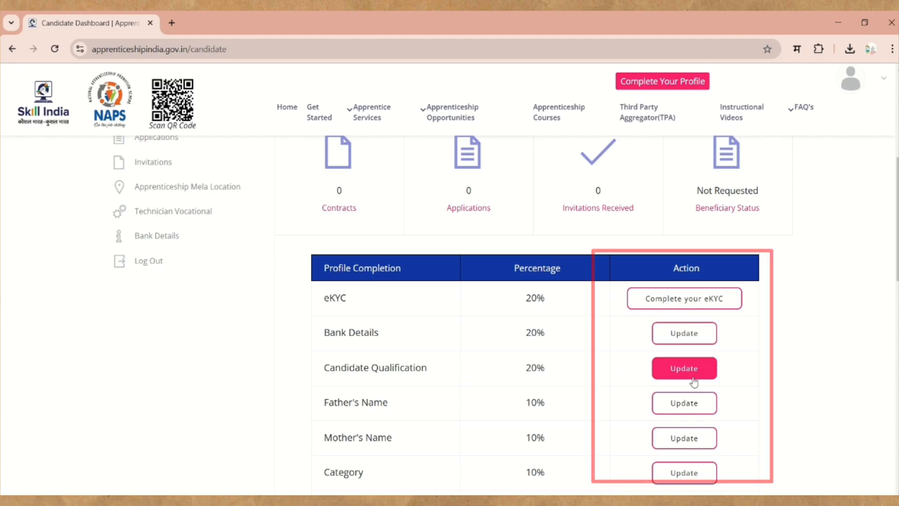
scroll(690, 478, "down", 3)
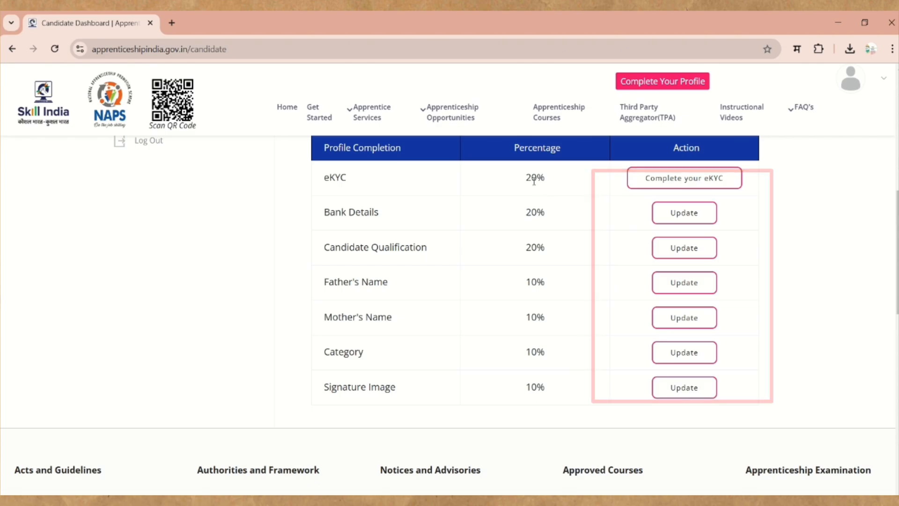
left_click_drag(520, 177, 548, 178)
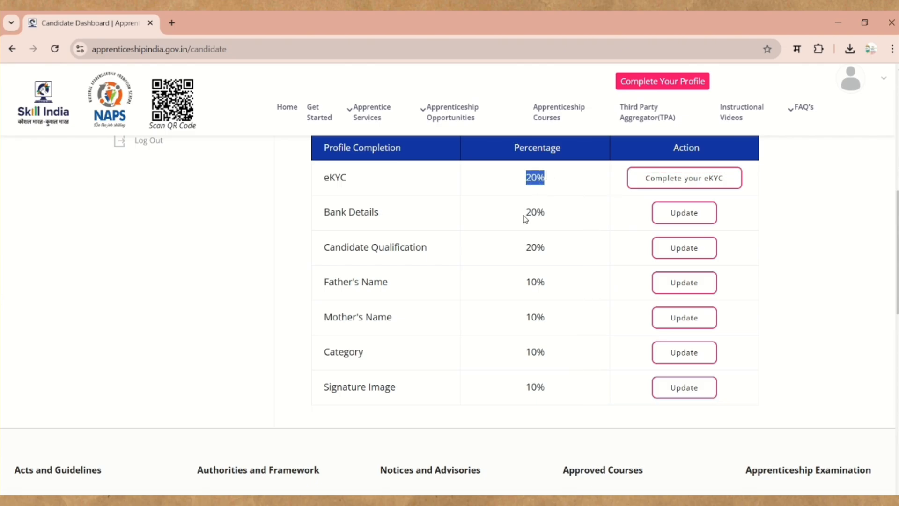
left_click_drag(524, 214, 545, 213)
left_click_drag(525, 253, 550, 257)
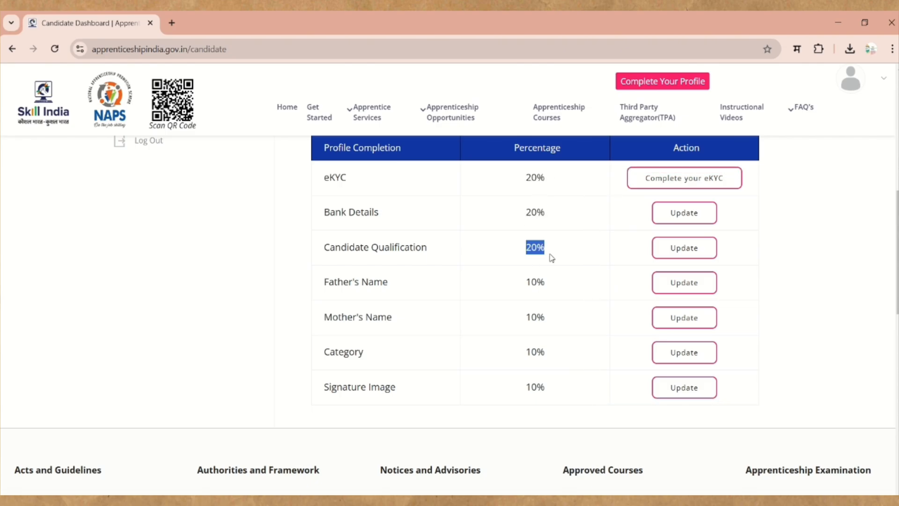
left_click_drag(524, 284, 547, 283)
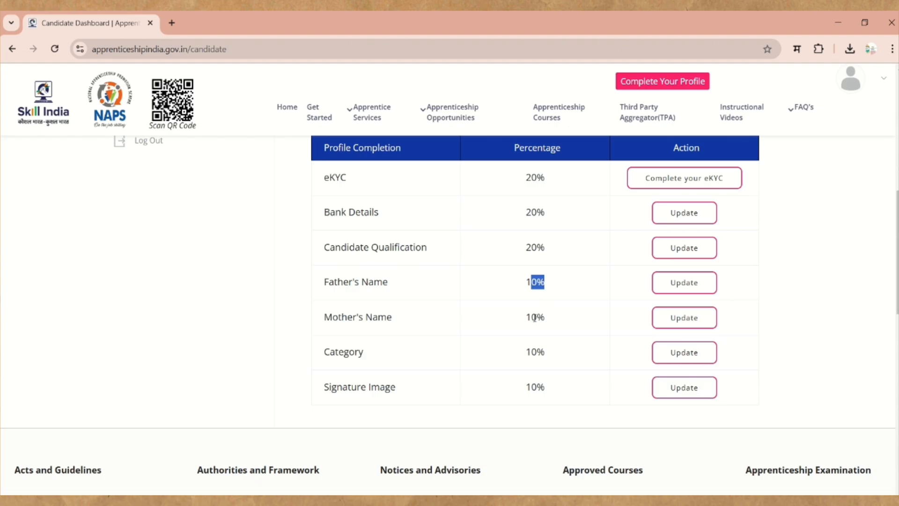
left_click_drag(524, 319, 549, 321)
left_click_drag(524, 388, 548, 388)
Start the eKYC, enter the Aadhaar number, agree to UIDAI authentication, and request the OTP
left_click(671, 183)
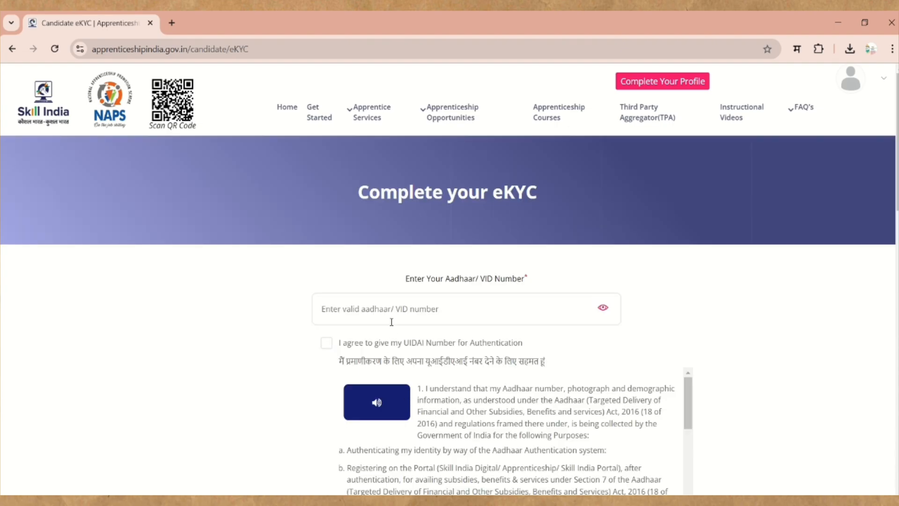
type("XX")
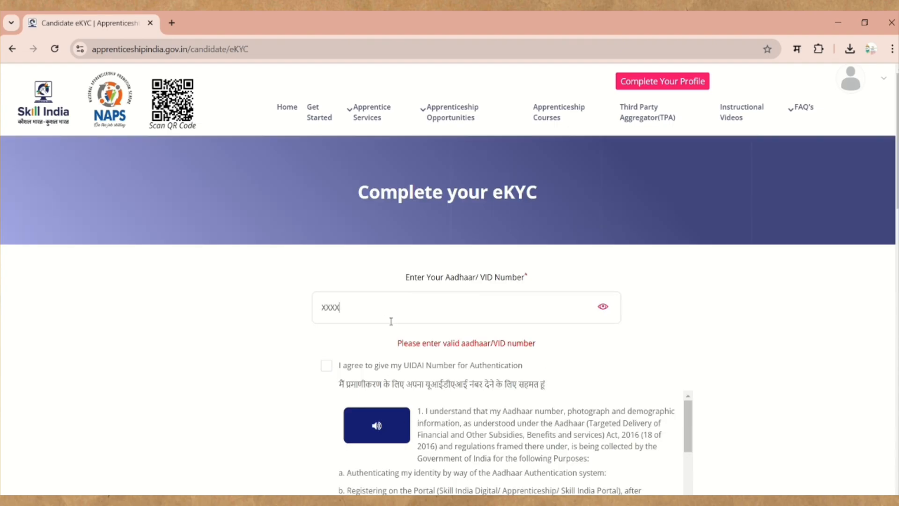
type("1XXXXXXXXXX")
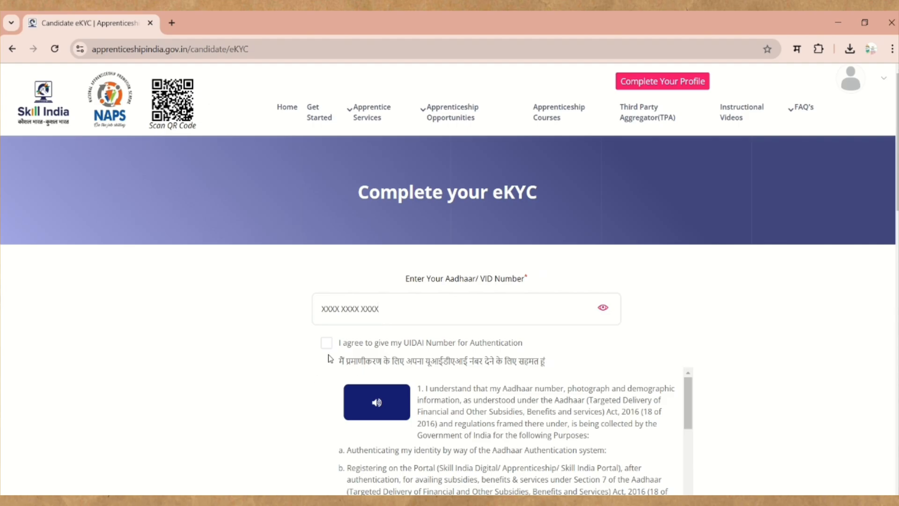
left_click(326, 343)
scroll(453, 331, "down", 4)
scroll(442, 337, "down", 10)
scroll(443, 336, "down", 1)
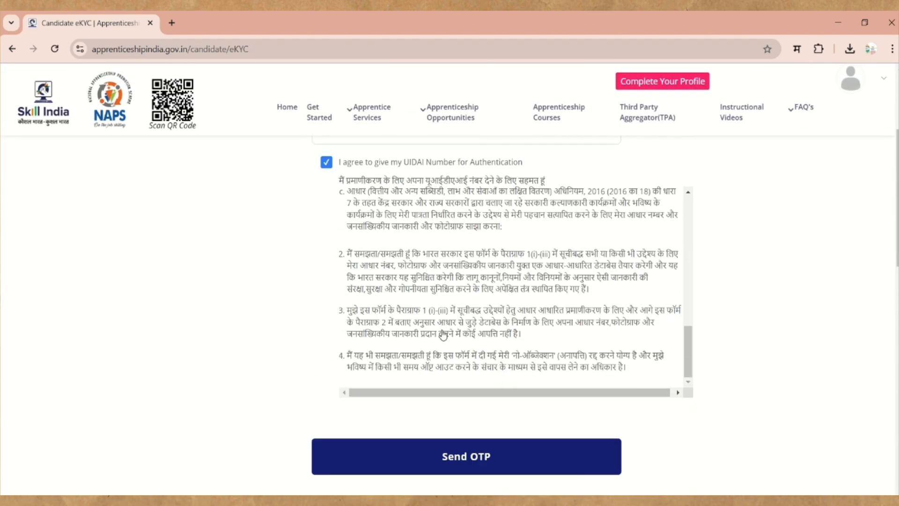
left_click(476, 453)
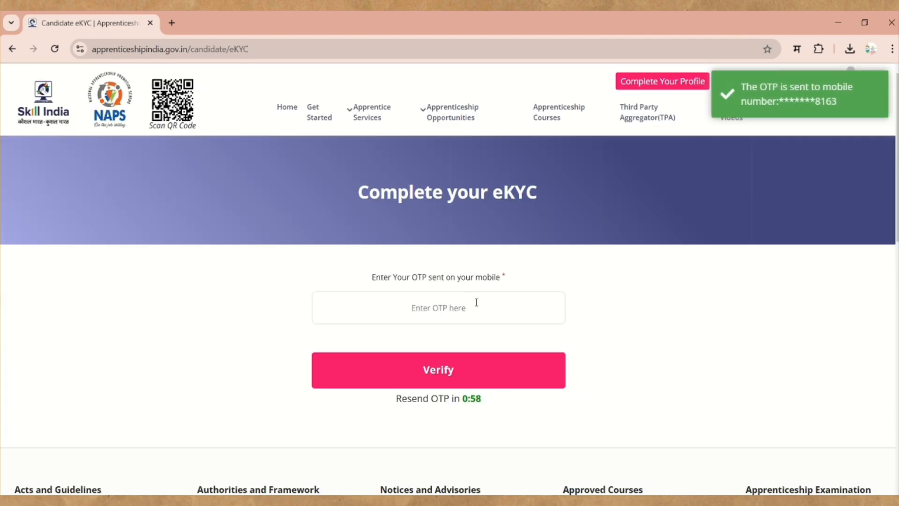
Enter the eKYC OTP sent to the mobile number and verify it
left_click(475, 300)
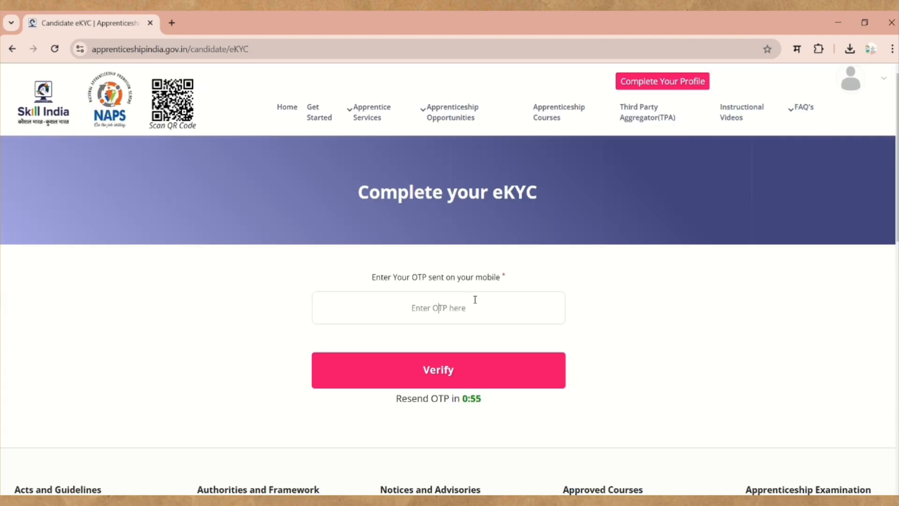
left_click(436, 382)
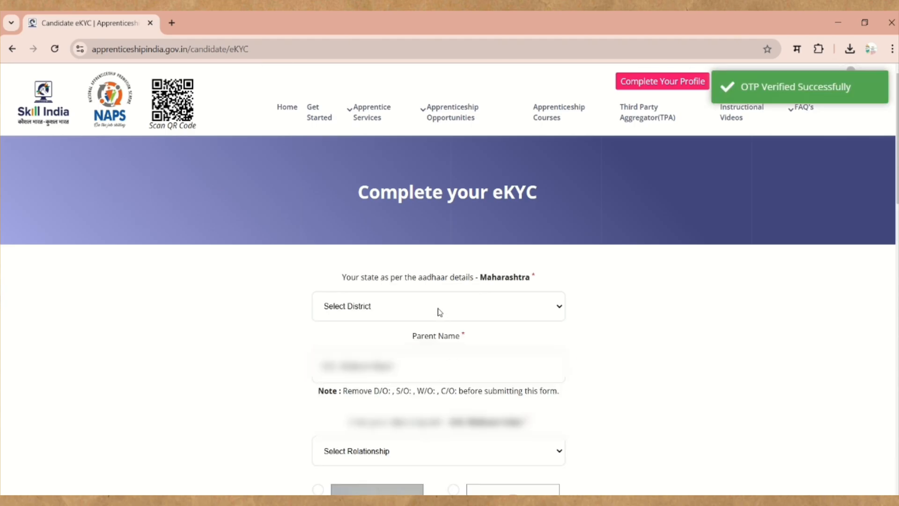
Select Solapur as the district in the eKYC form
left_click(439, 312)
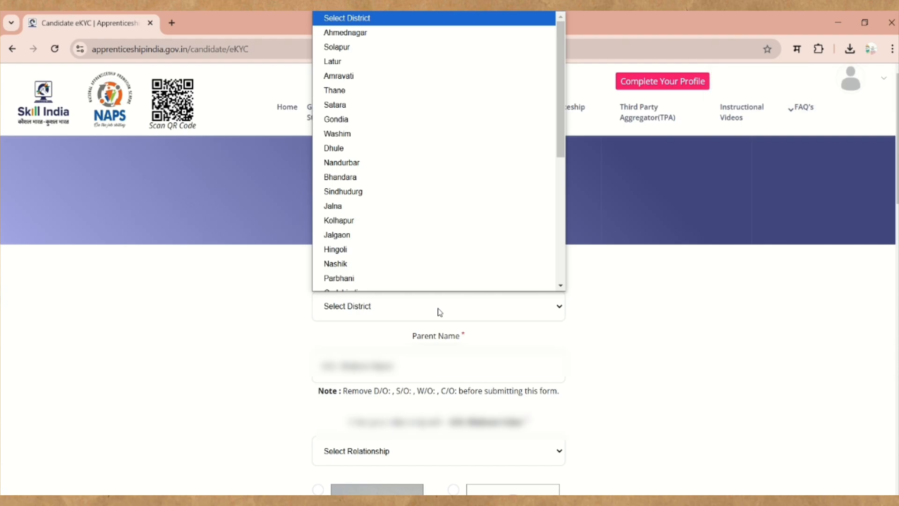
key("s")
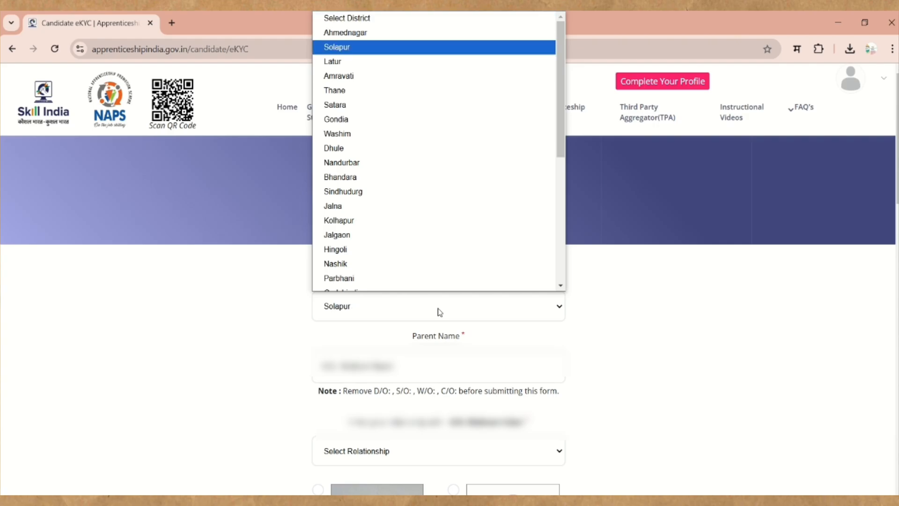
key("Return")
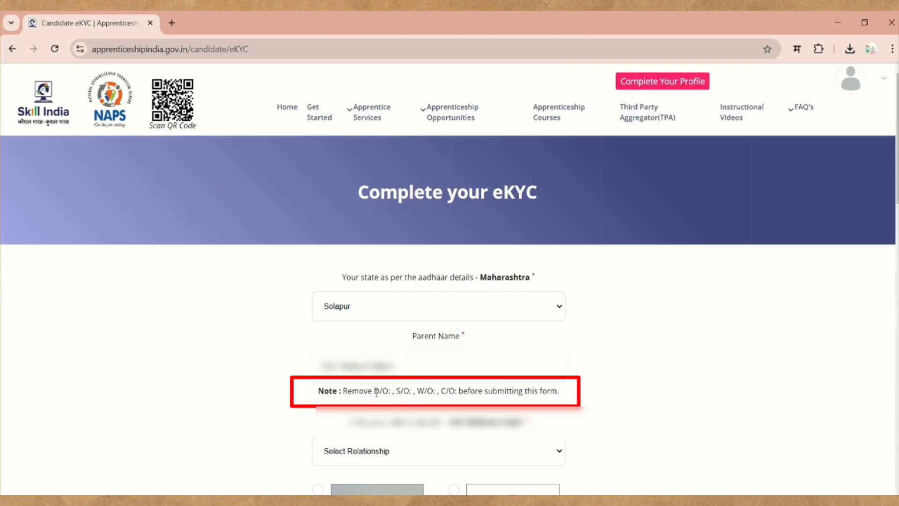
Remove the relationship prefix from the Parent Name field, following the note under it
left_click_drag(343, 391, 563, 389)
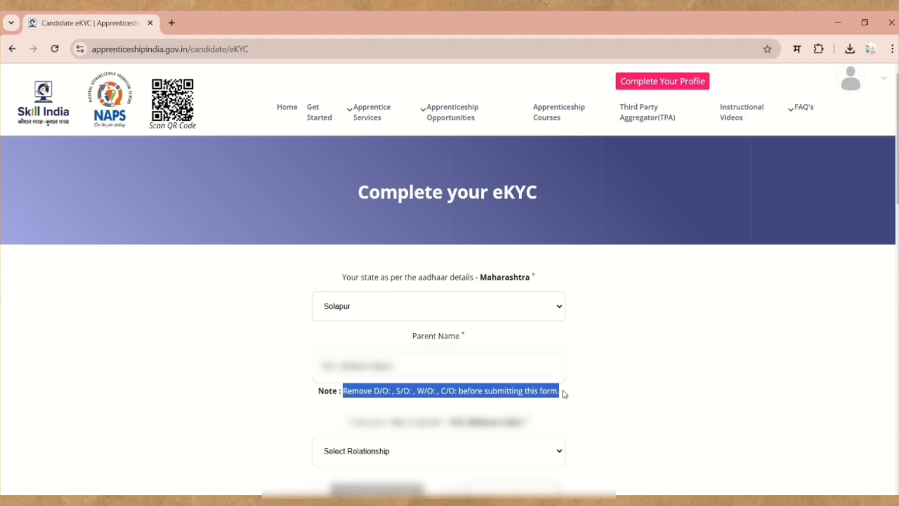
left_click(370, 388)
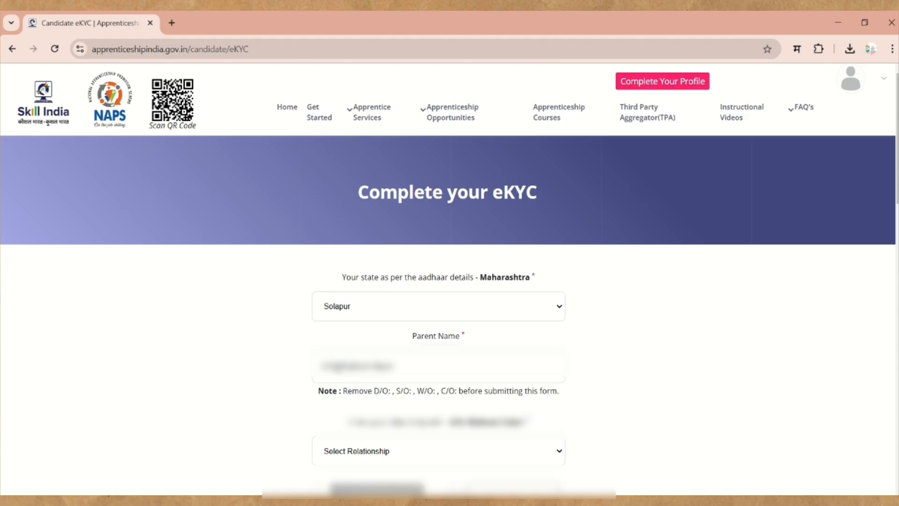
key("BackSpace")
key("BackSpace")
key("BackSpace")
key("BackSpace")
key("BackSpace")
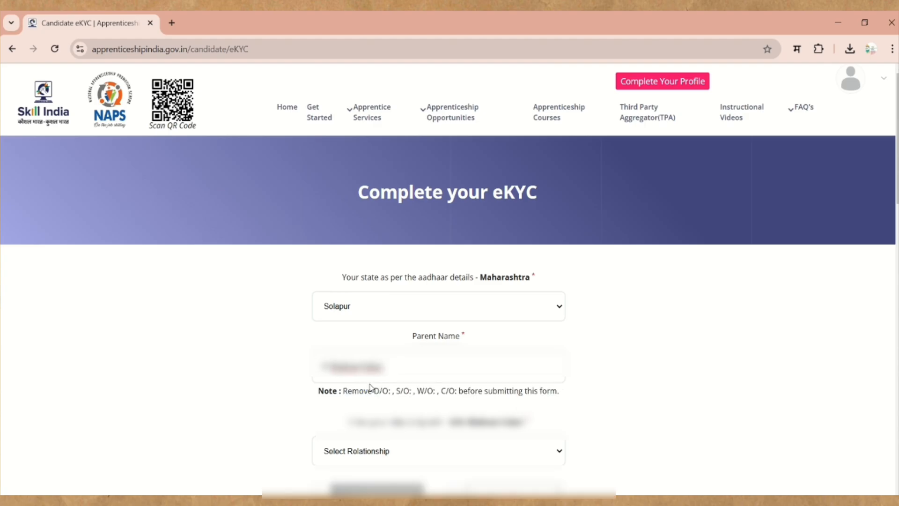
key("BackSpace")
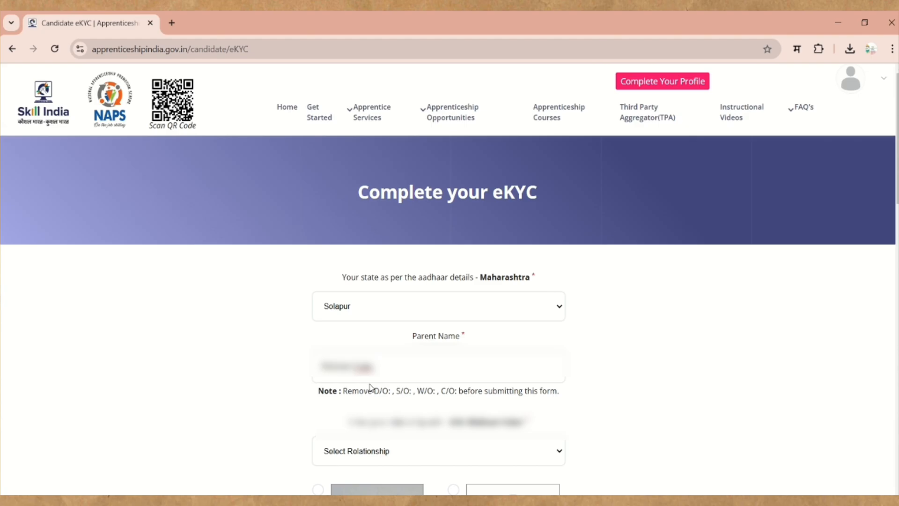
Set the relationship with the named parent to Father
scroll(399, 398, "down", 1)
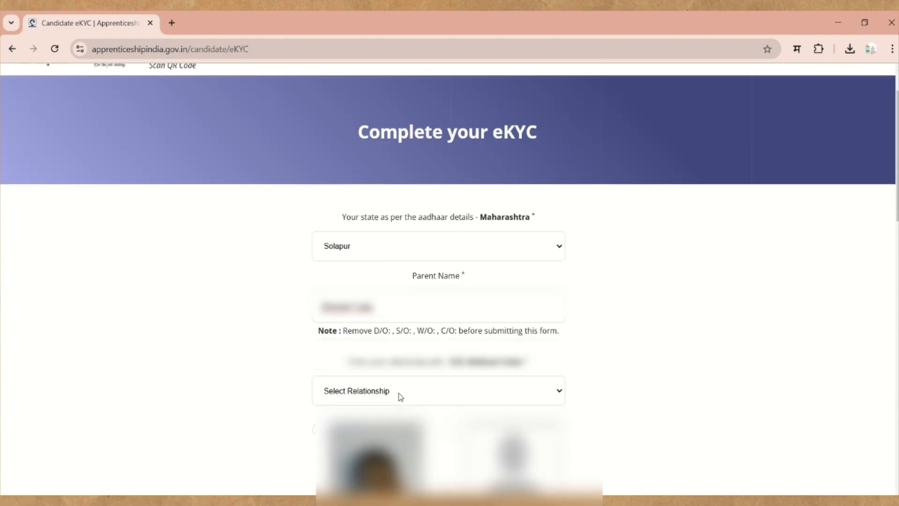
left_click(399, 394)
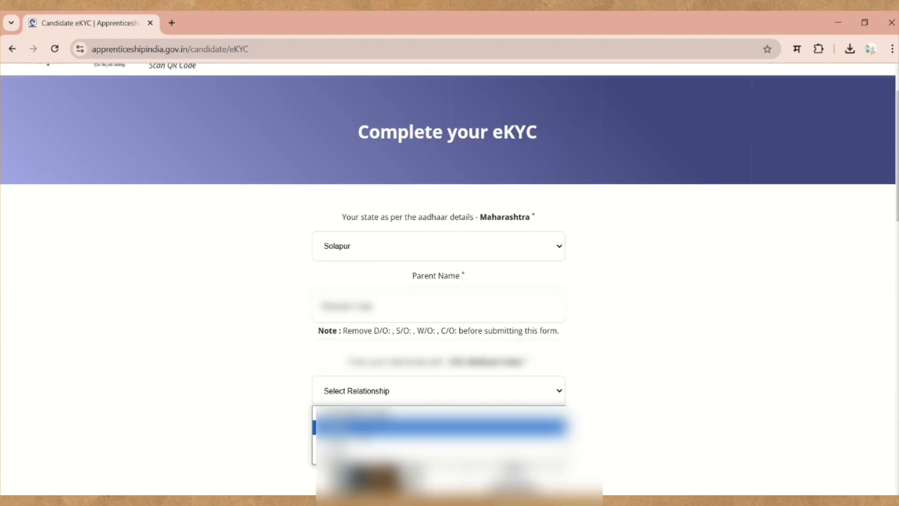
left_click(356, 427)
left_click_drag(374, 306, 323, 305)
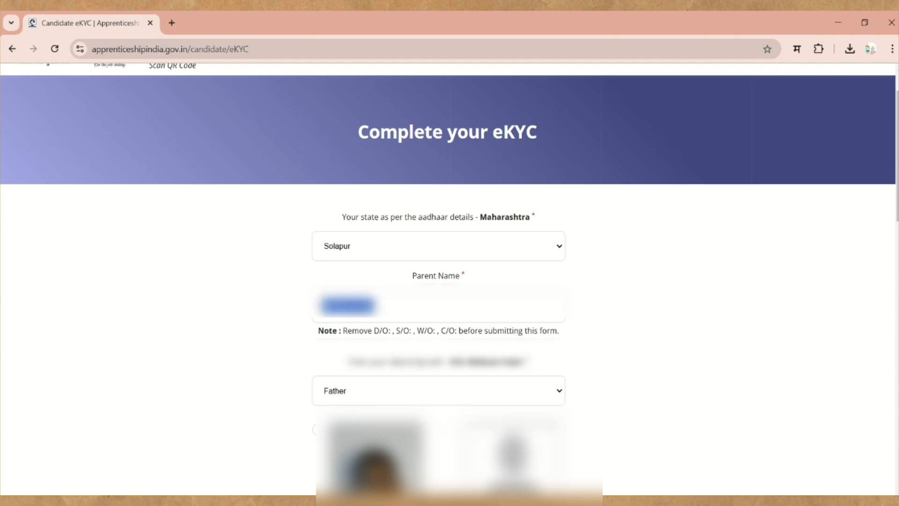
Choose the Aadhaar image as the candidate's photo and submit the eKYC form
scroll(397, 398, "down", 2)
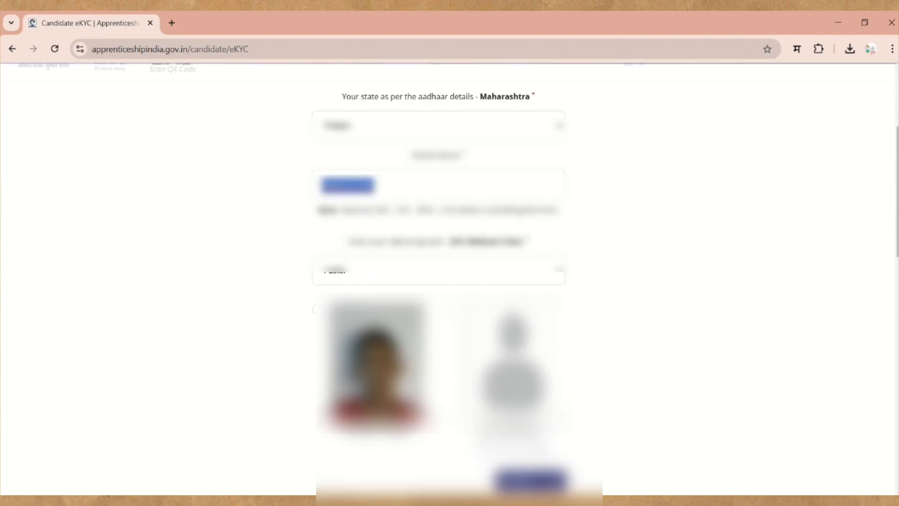
scroll(393, 394, "down", 1)
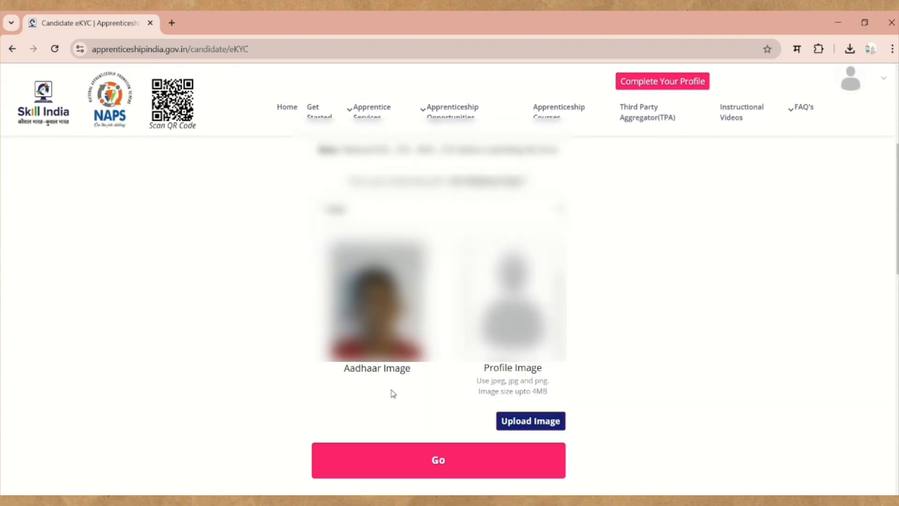
left_click(462, 472)
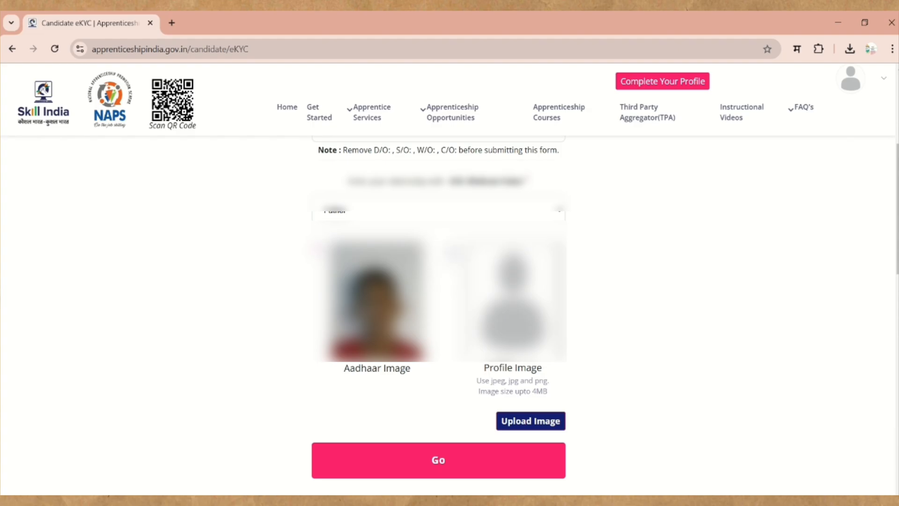
left_click(453, 249)
left_click(319, 249)
scroll(375, 300, "down", 1)
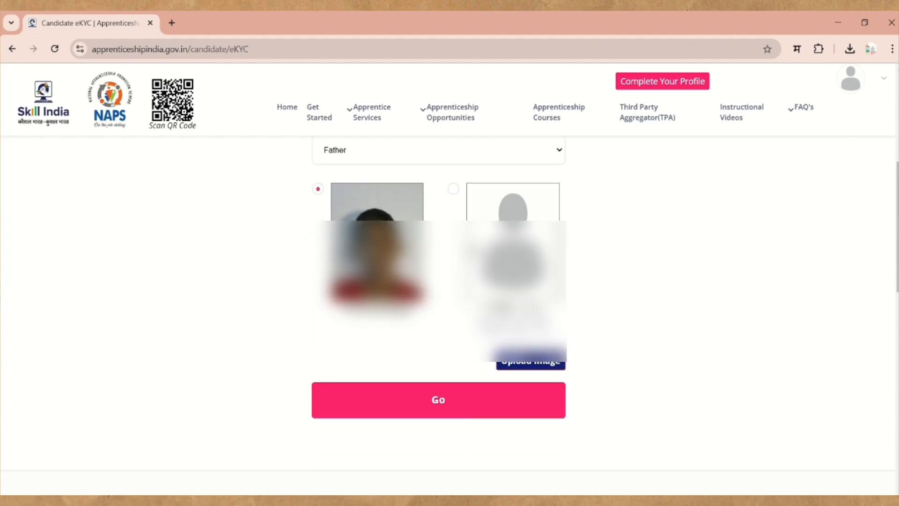
left_click(452, 407)
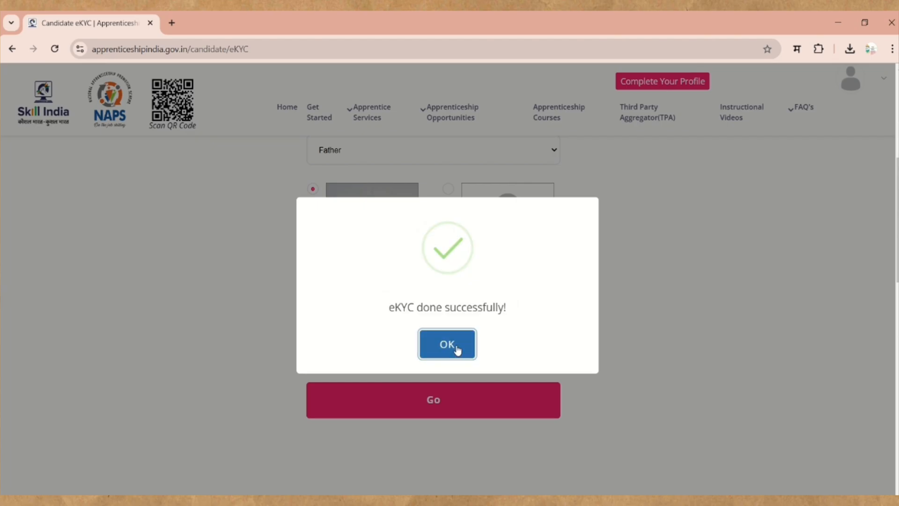
Close the eKYC confirmation and dismiss the assessment and DBT notice on the dashboard
left_click(458, 351)
left_click(445, 441)
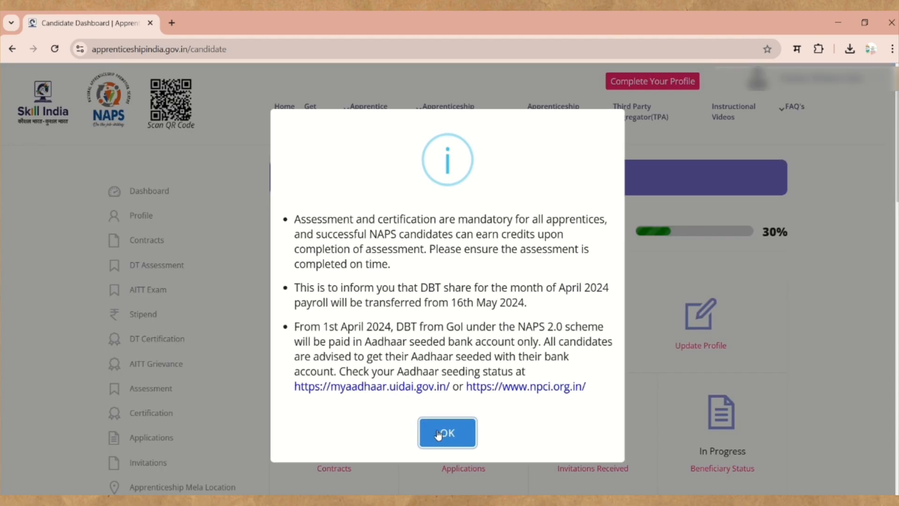
left_click(438, 435)
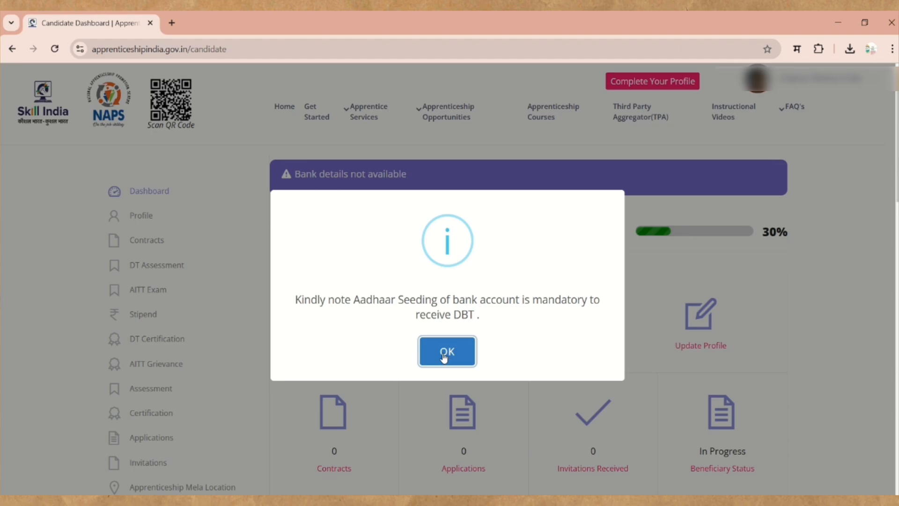
Dismiss the Aadhaar seeding notice and open the Bank Details entry of the profile completion table for updating
left_click(445, 355)
scroll(787, 262, "down", 2)
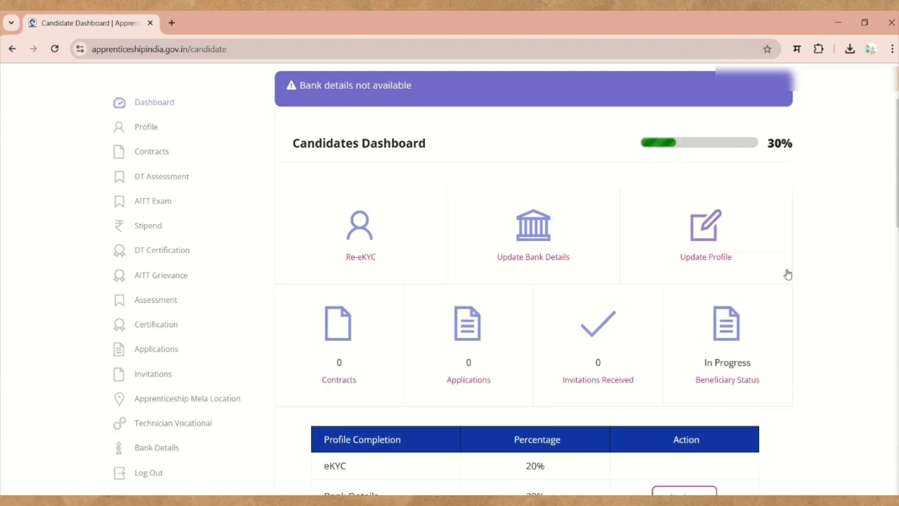
scroll(788, 275, "down", 3)
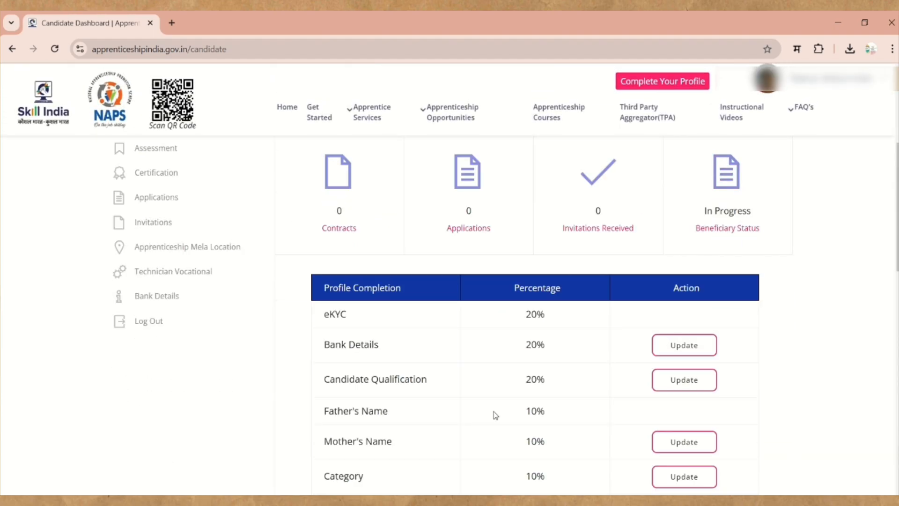
left_click(691, 348)
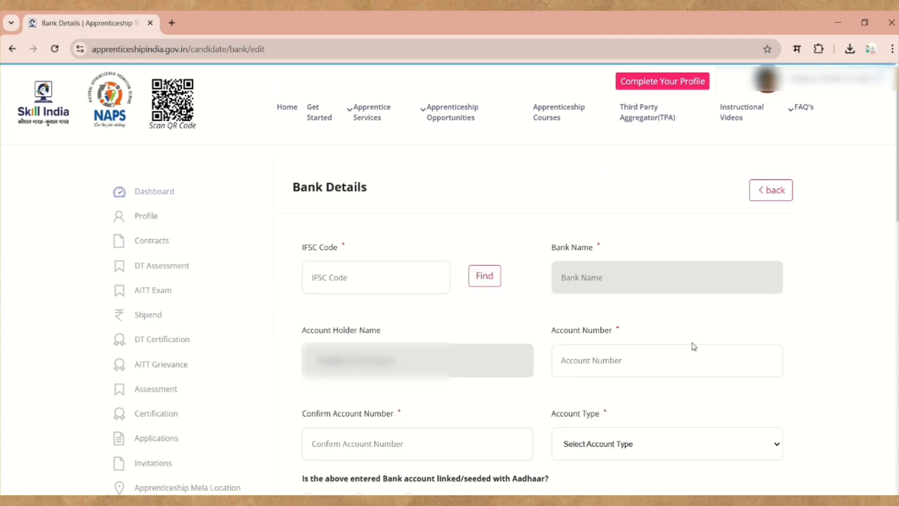
Enter the IFSC code BKID0000727 with its letters in capitals and look up the bank
left_click(374, 281)
type("bk")
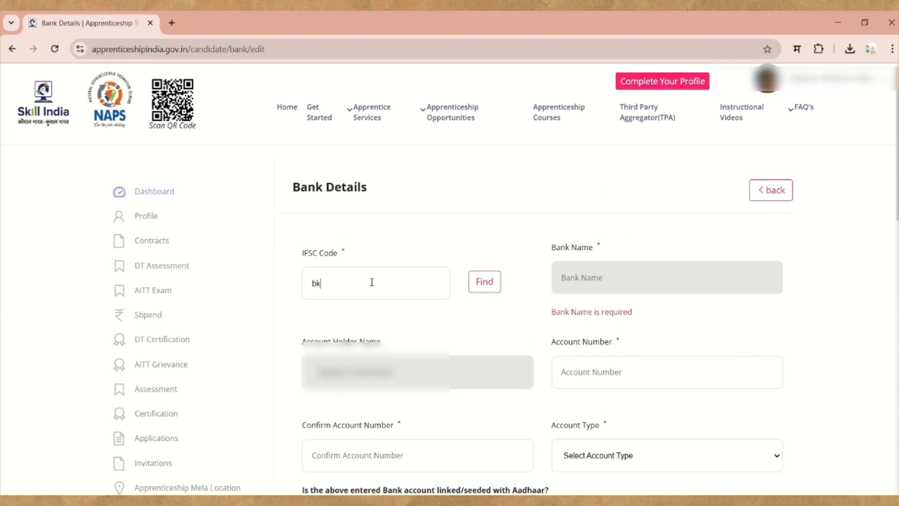
type("id0000727")
left_click(488, 282)
left_click_drag(327, 277, 296, 279)
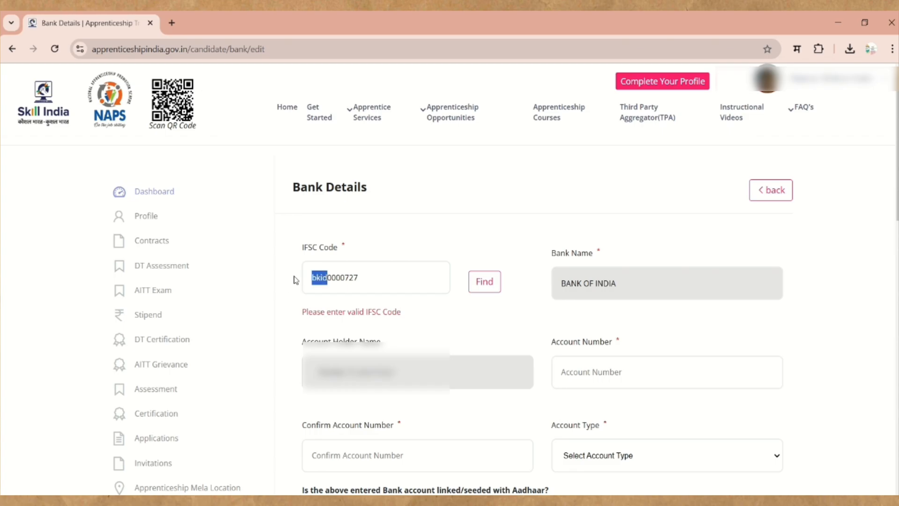
type("BKID")
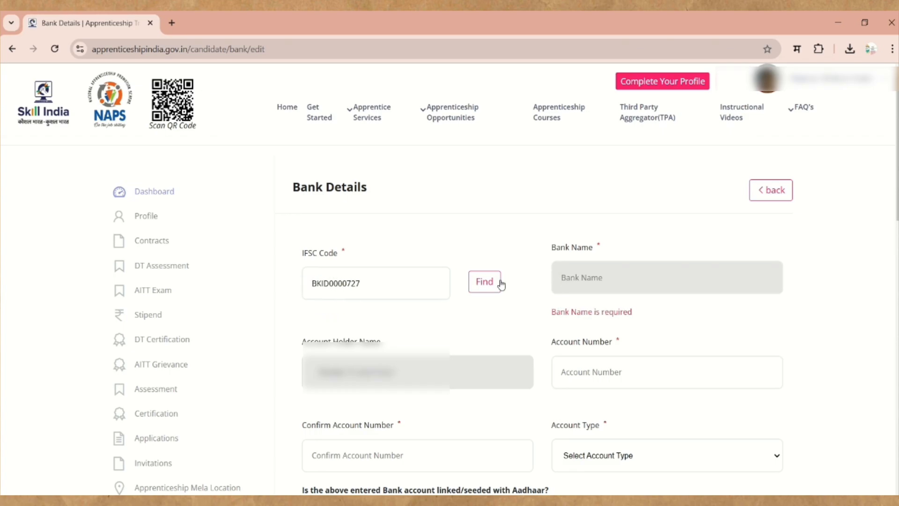
left_click(500, 282)
Enter the candidate's bank account number and repeat it in the confirmation field
left_click(594, 371)
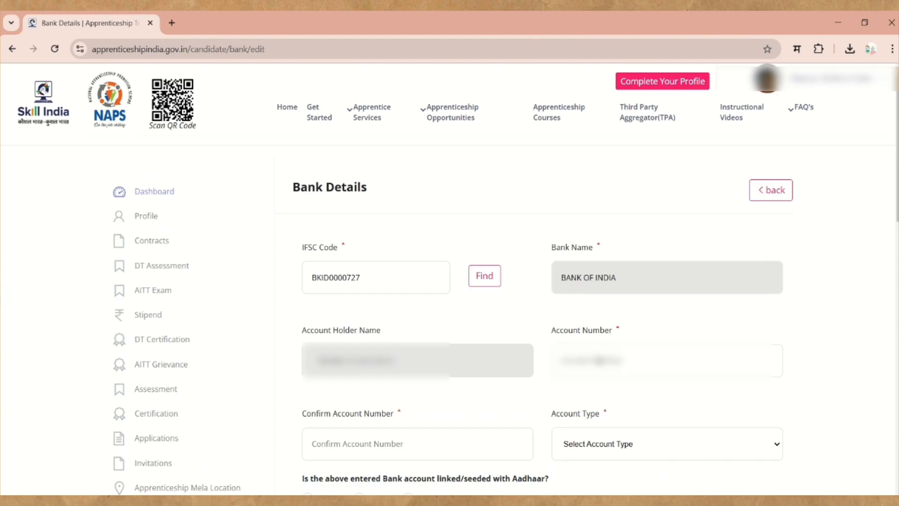
type("***")
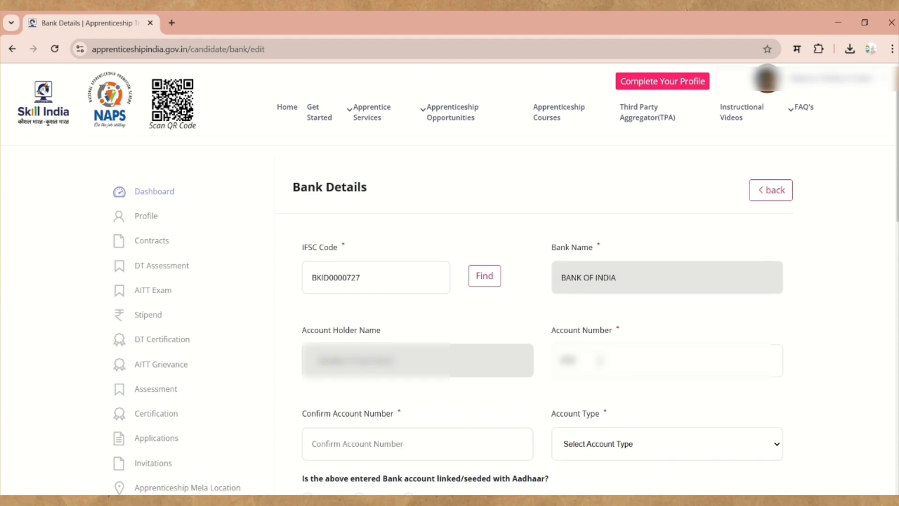
type("*******")
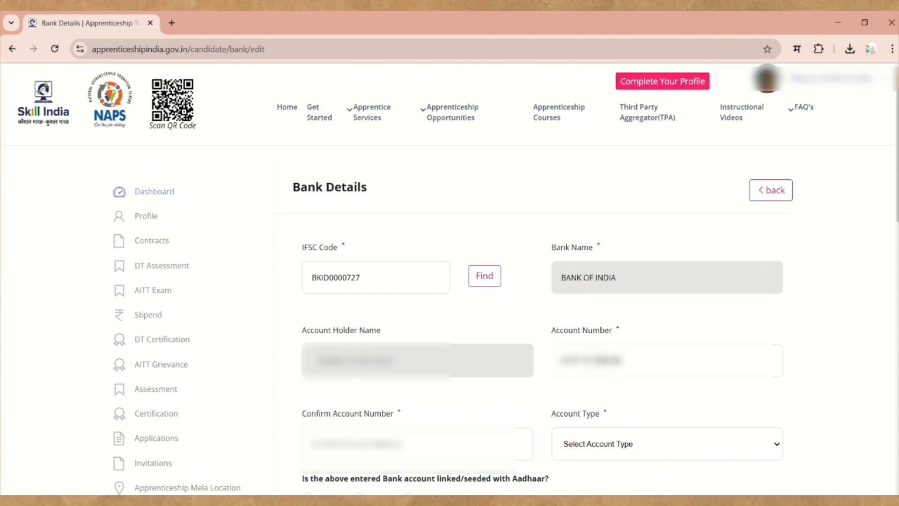
type("*")
key("Tab")
type("**********")
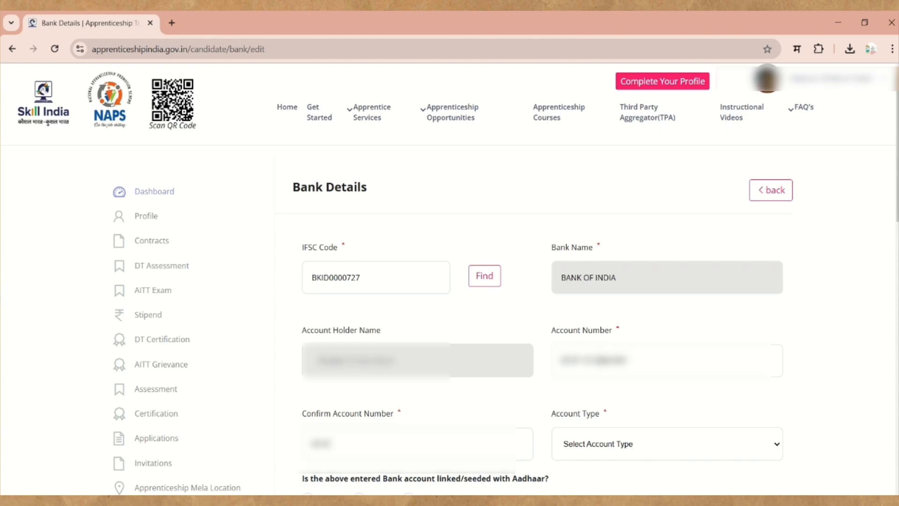
type("***")
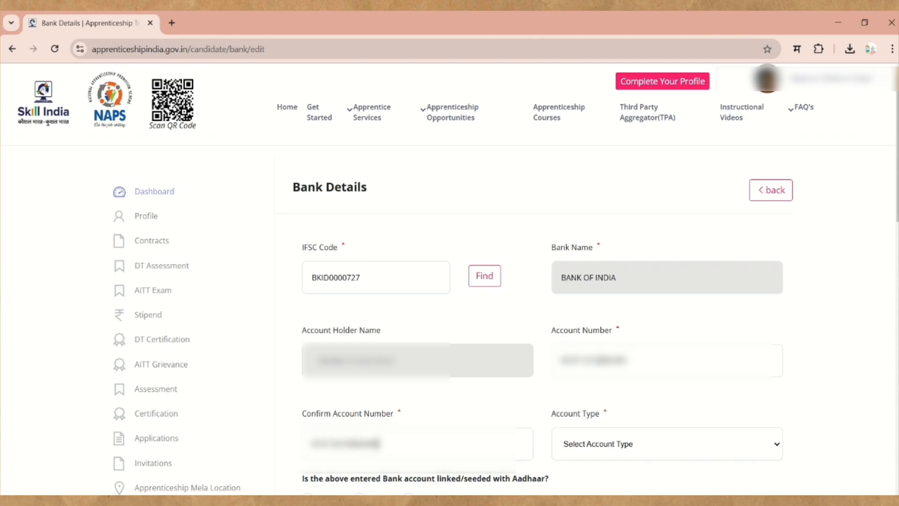
Set the account type to Savings and answer Yes to the bank account being linked with Aadhaar
left_click(659, 449)
left_click(581, 483)
scroll(427, 468, "down", 1)
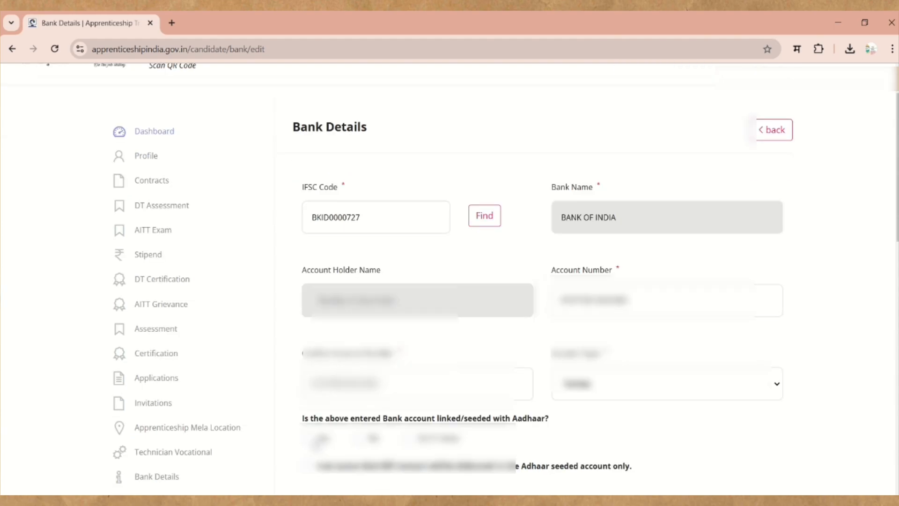
left_click(328, 439)
left_click(408, 439)
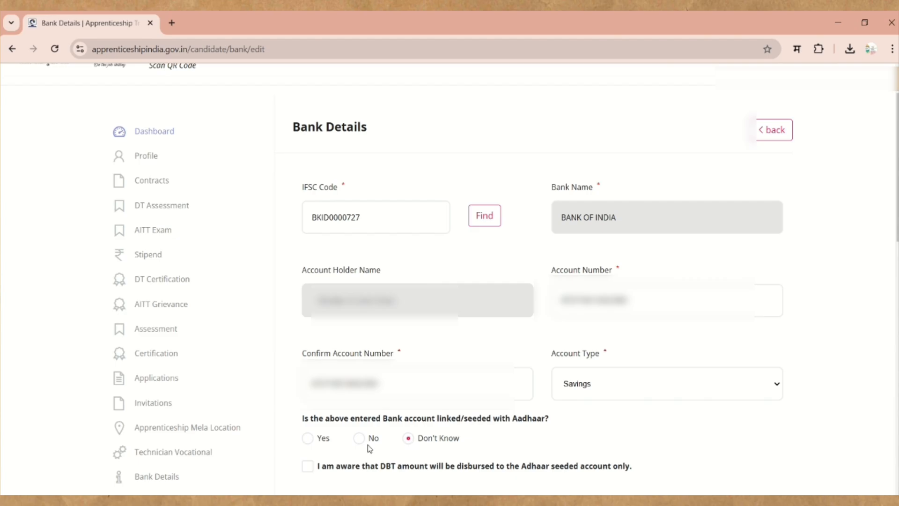
left_click(367, 440)
left_click(308, 439)
Accept the declaration that DBT is paid only to the Aadhaar seeded account and submit the bank details
left_click(309, 469)
scroll(698, 384, "down", 4)
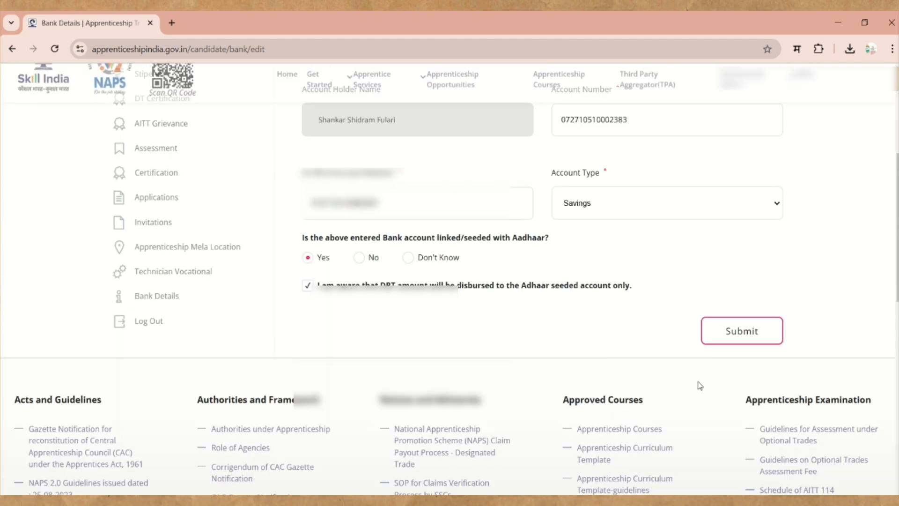
left_click(754, 336)
left_click(454, 440)
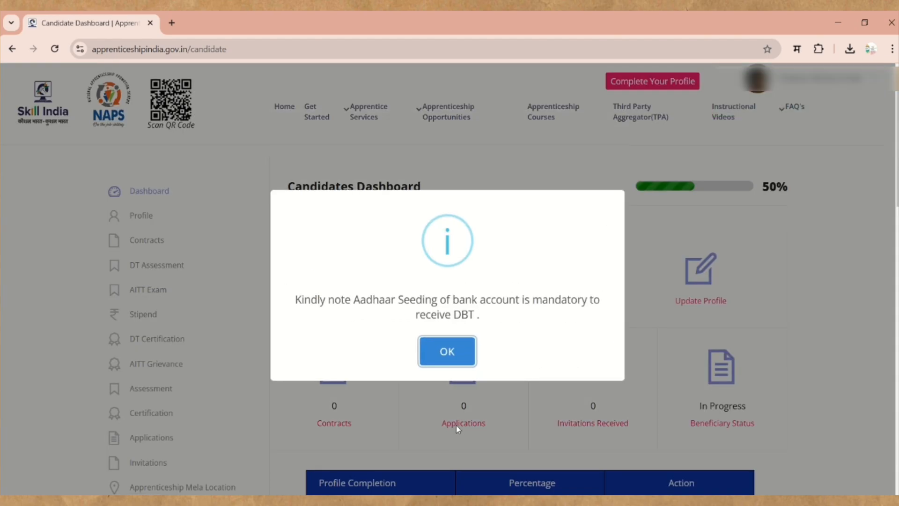
Dismiss the Aadhaar seeding notice and open the Candidate Qualification entry of the profile completion table for updating
left_click(447, 348)
scroll(763, 358, "down", 4)
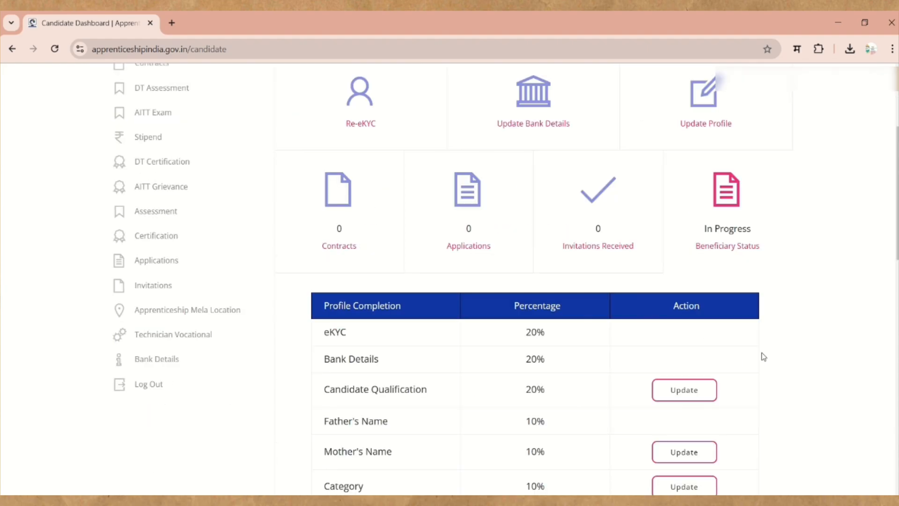
scroll(763, 356, "down", 2)
scroll(763, 355, "down", 1)
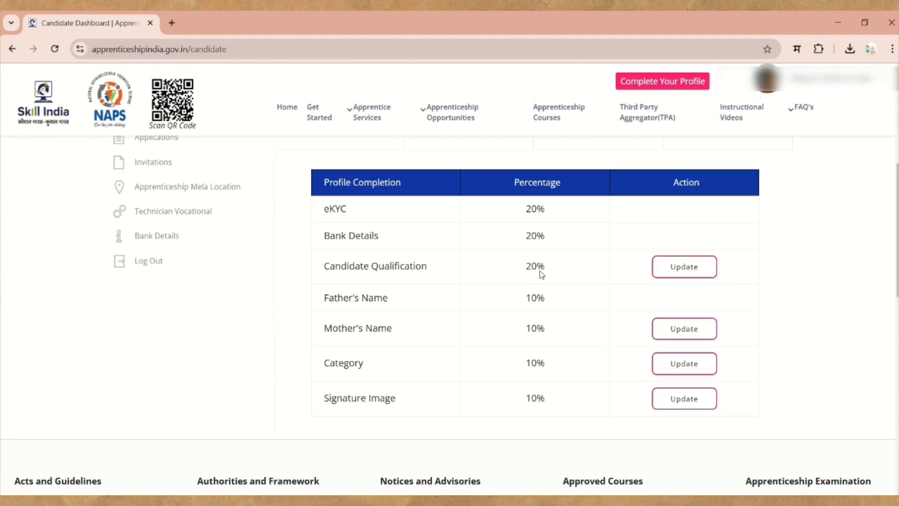
left_click(670, 268)
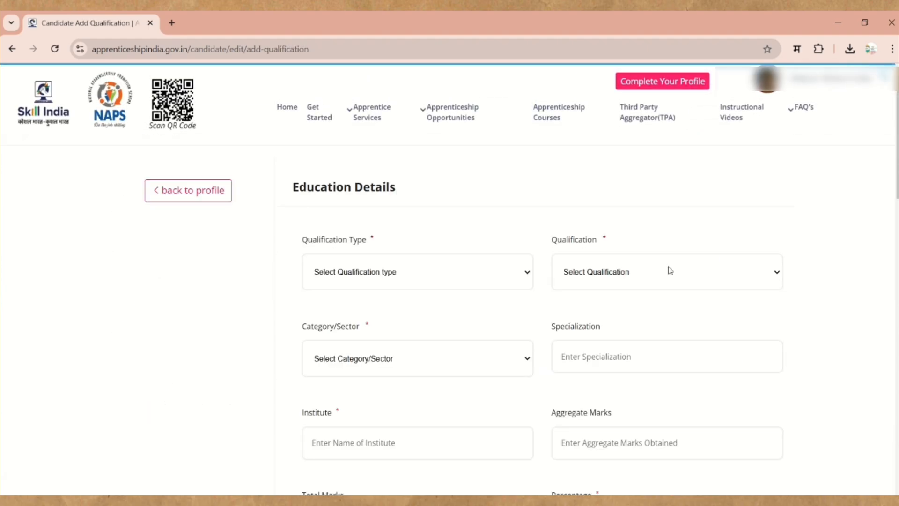
Set the qualification type to Educational Qualification and the qualification to 10th
left_click(364, 272)
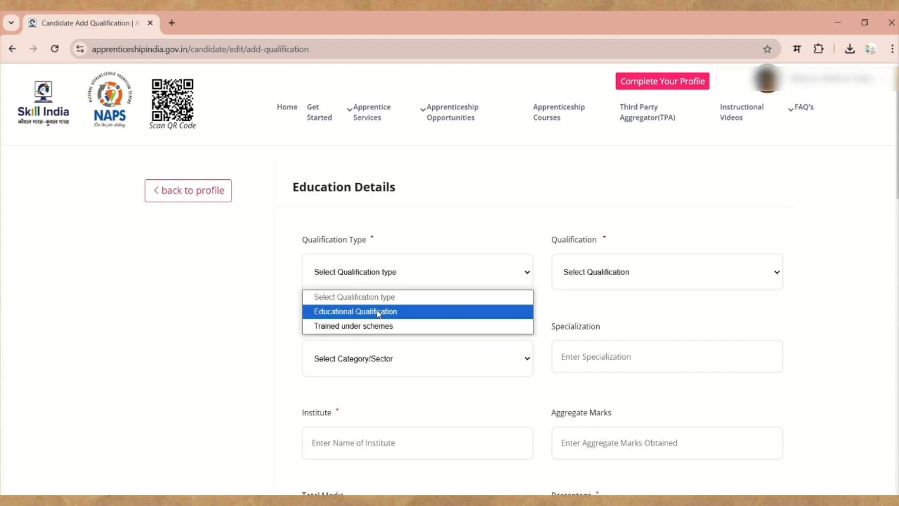
left_click(375, 311)
left_click(589, 270)
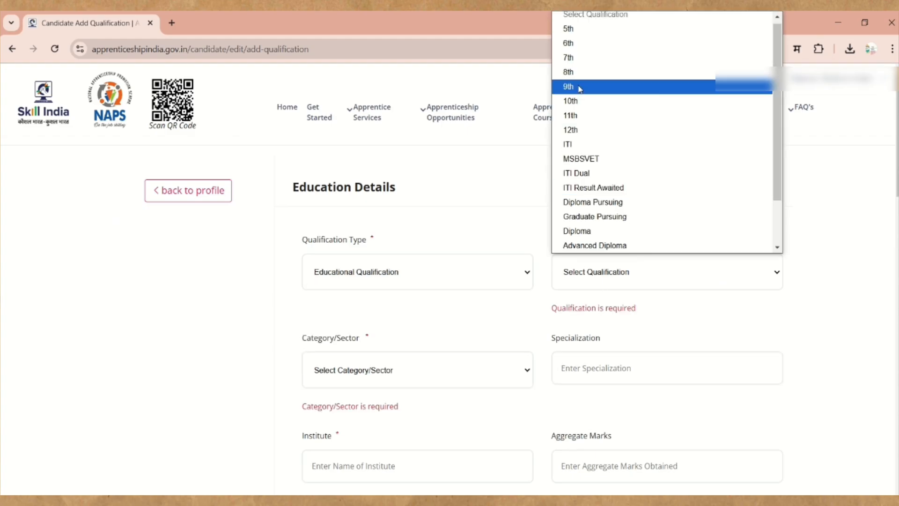
left_click(577, 104)
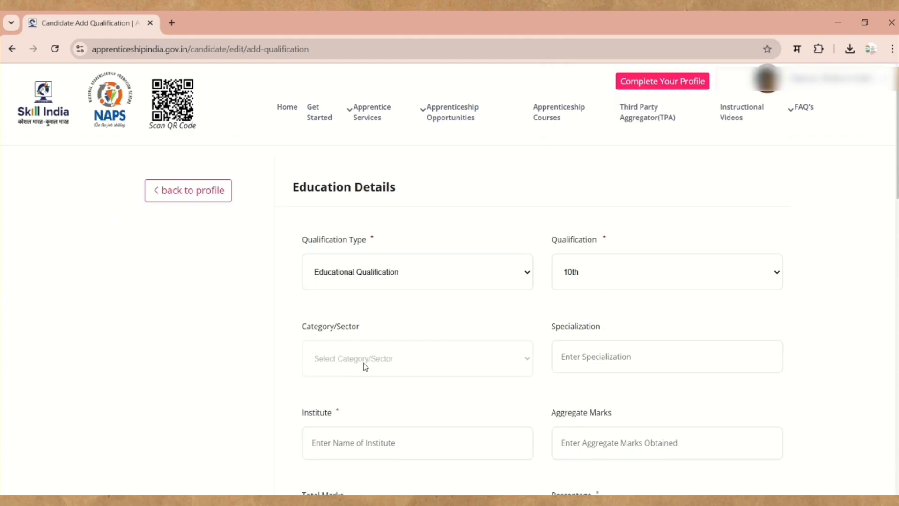
Fill in pune as the institute, 252 aggregate marks out of 500 total, and a percentage of 50.40
left_click(378, 449)
type("pune")
type("252")
key("Tab")
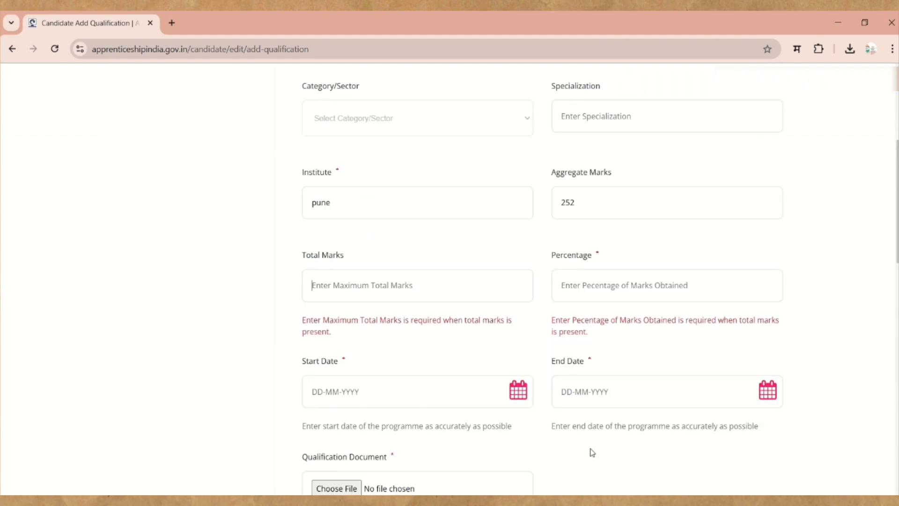
type("500")
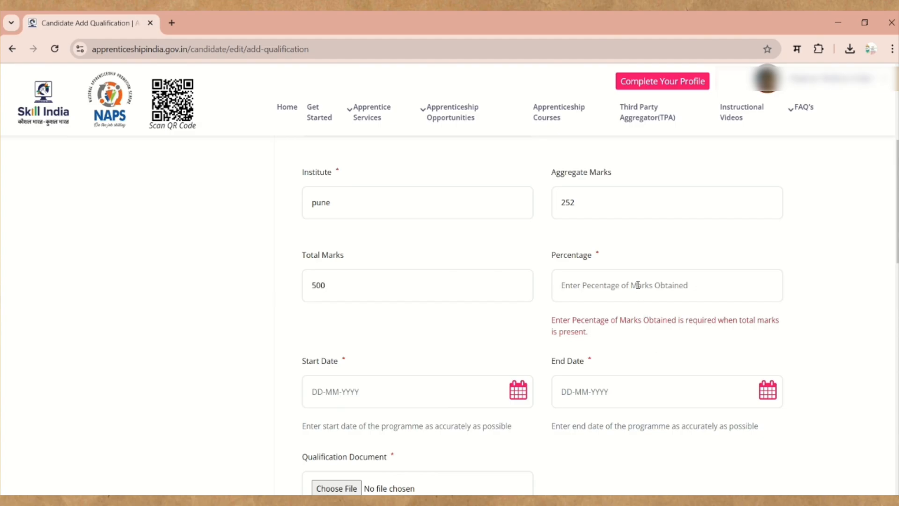
type("50.40")
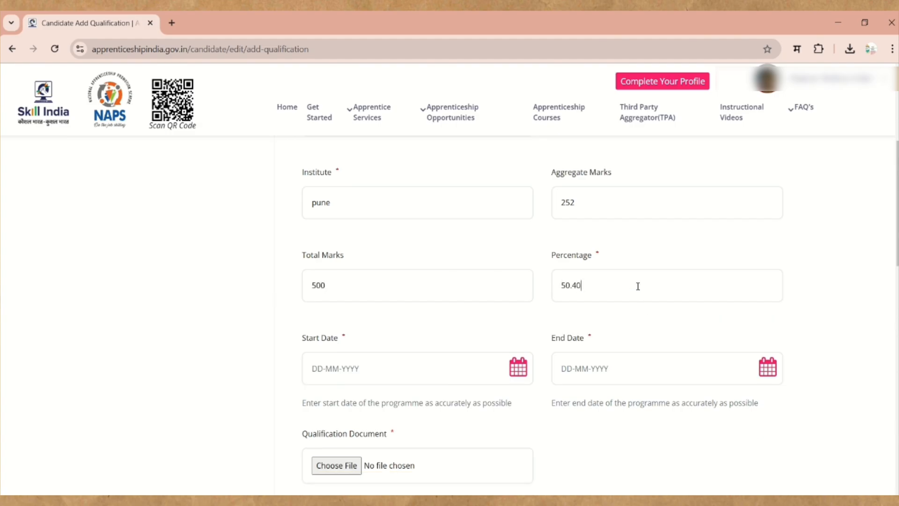
Set the start date of the 10th qualification to 15 June 2019
left_click(518, 369)
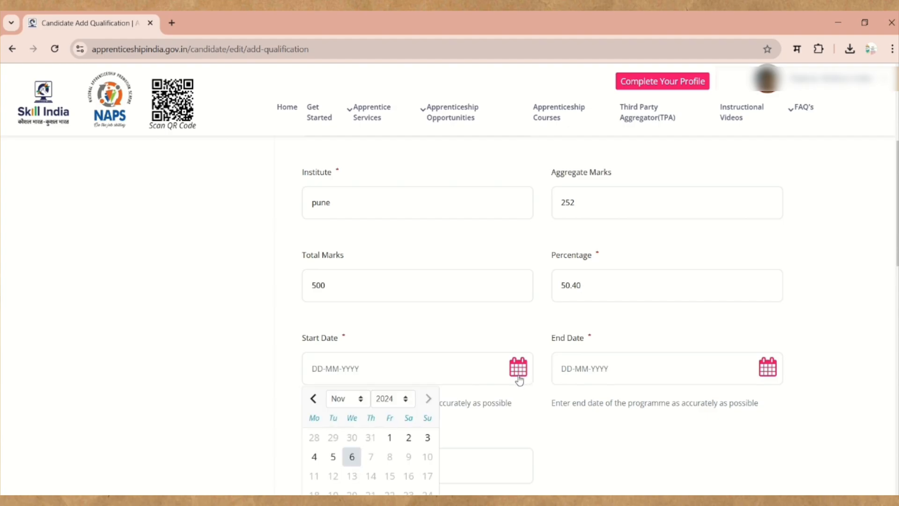
left_click(384, 399)
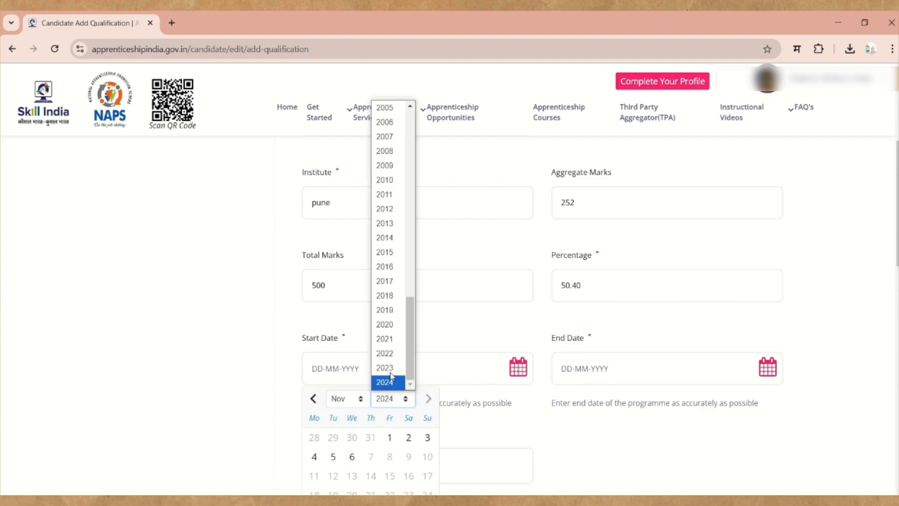
left_click(385, 309)
left_click(355, 398)
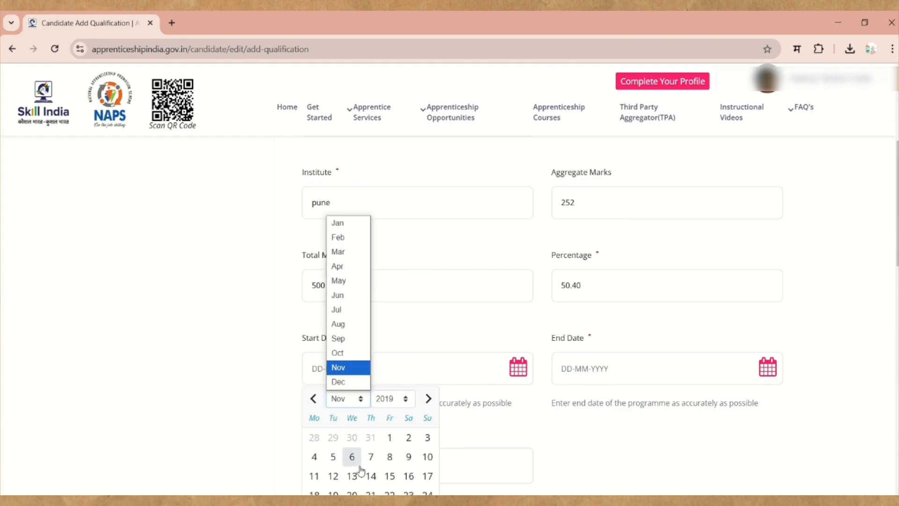
left_click(347, 295)
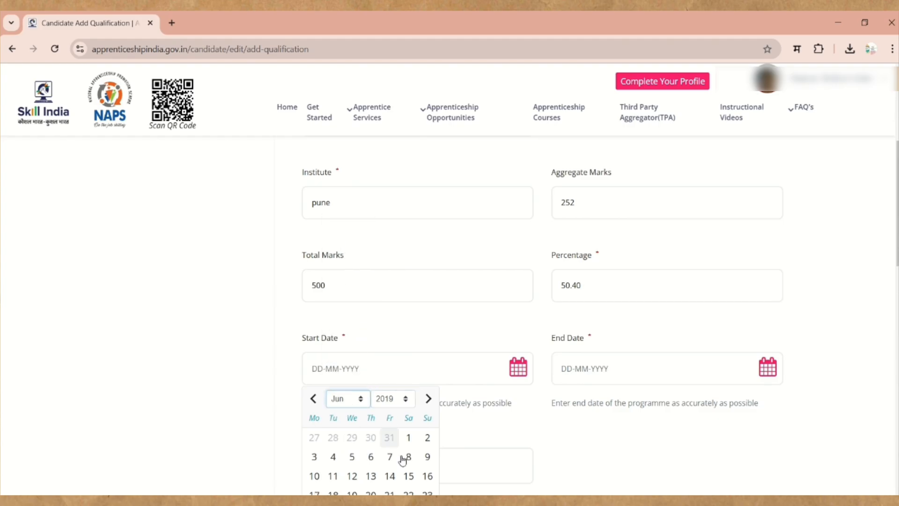
left_click(409, 475)
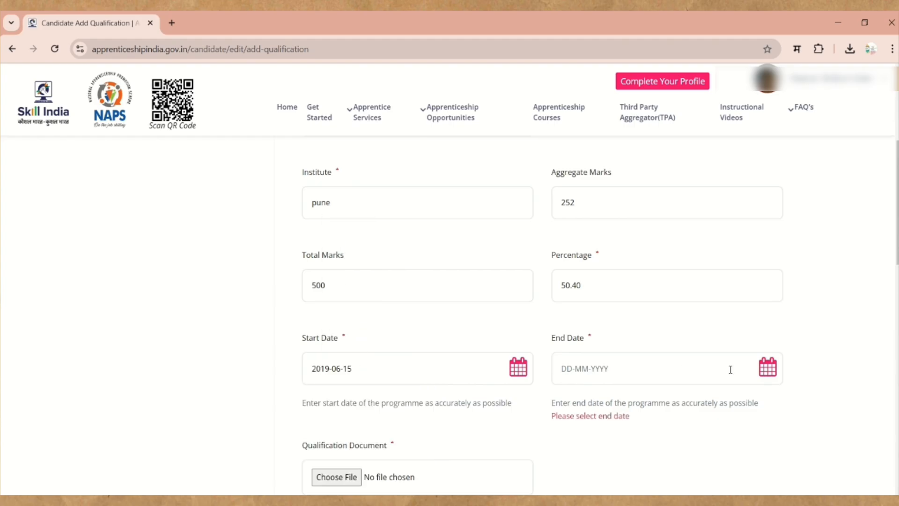
Set the end date of the 10th qualification to 31 March 2020
left_click(767, 369)
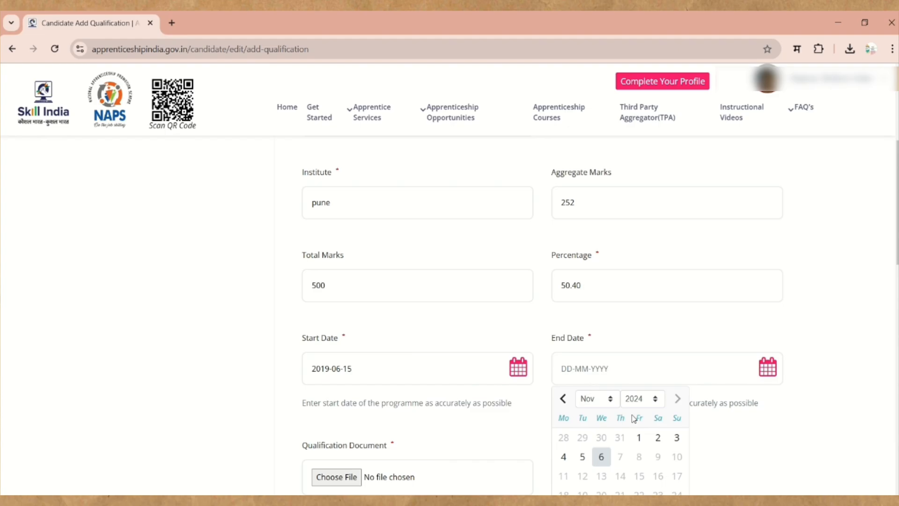
left_click(637, 399)
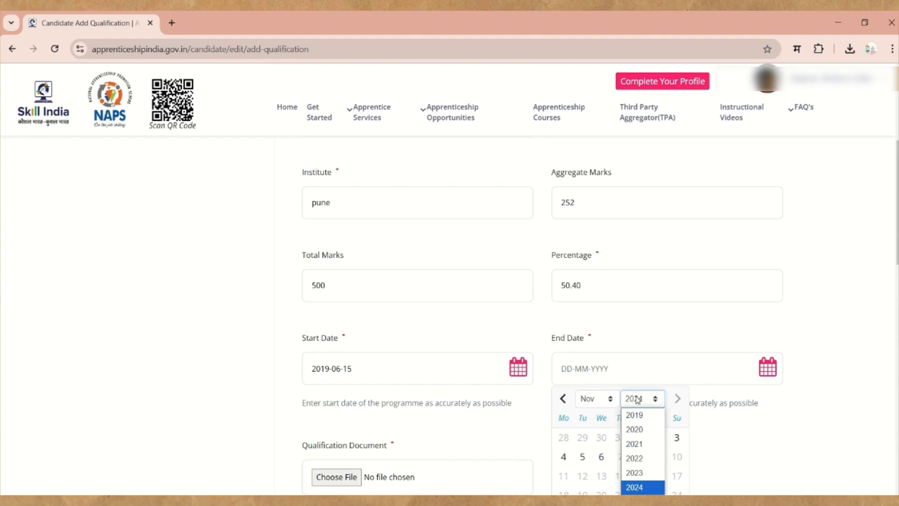
left_click(634, 429)
left_click(608, 400)
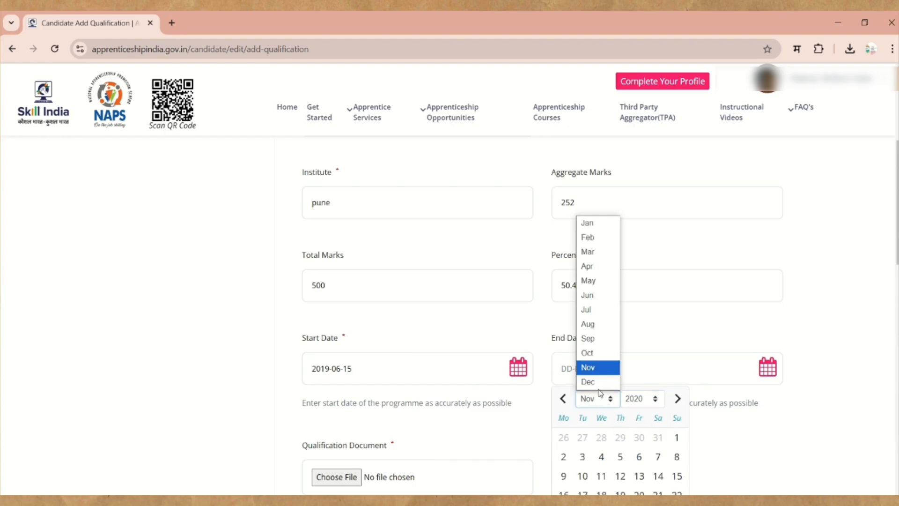
left_click(598, 252)
scroll(671, 477, "down", 3)
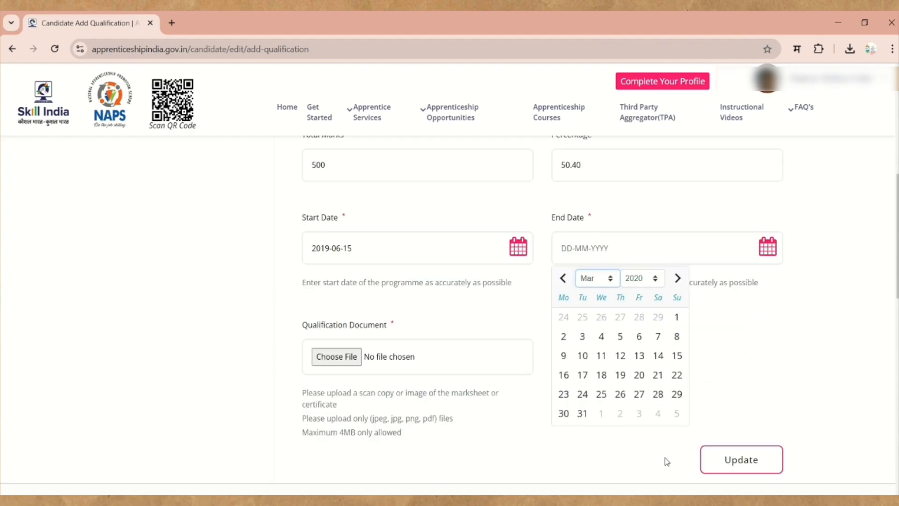
left_click(584, 413)
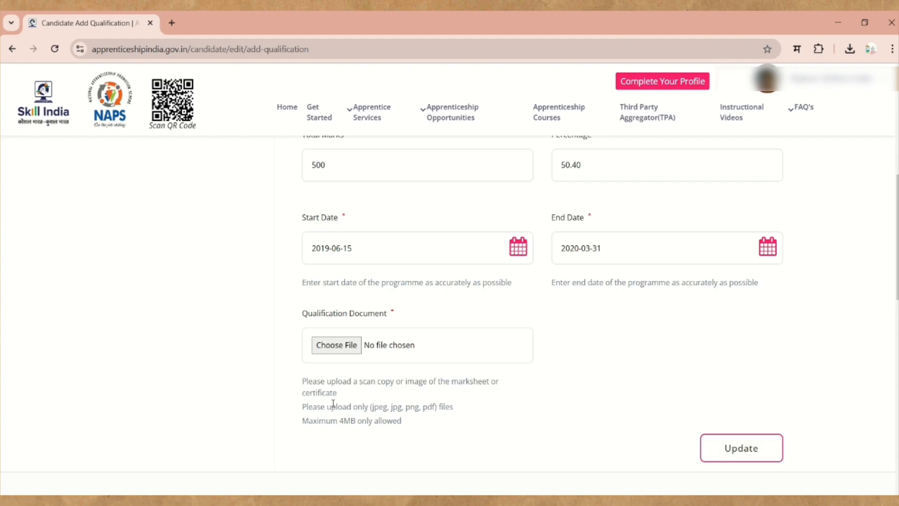
left_click_drag(340, 421, 367, 431)
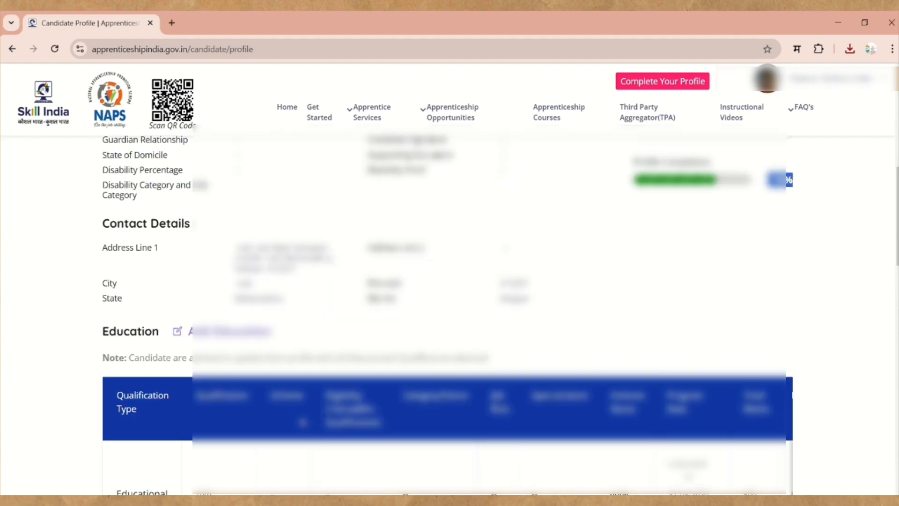
Add an education entry with type Educational Qualification, qualification 12th and category/sector Humanity
scroll(302, 422, "down", 3)
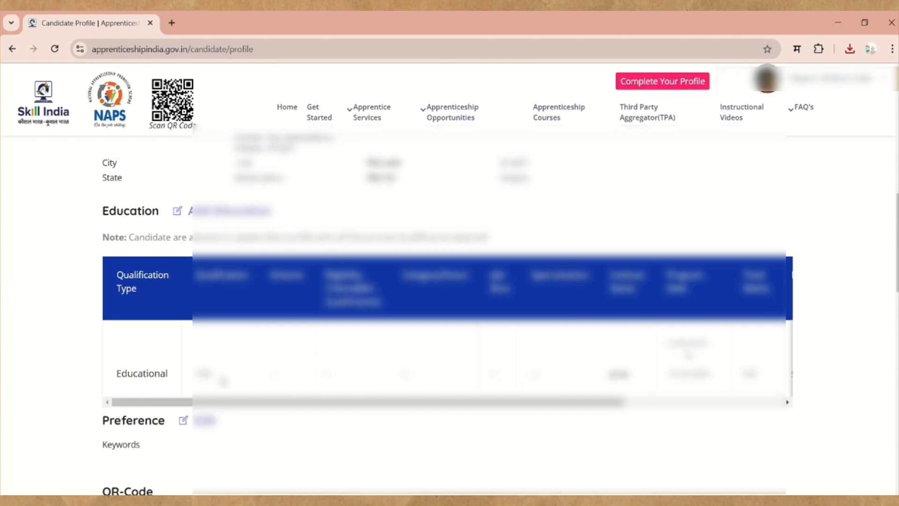
left_click(213, 212)
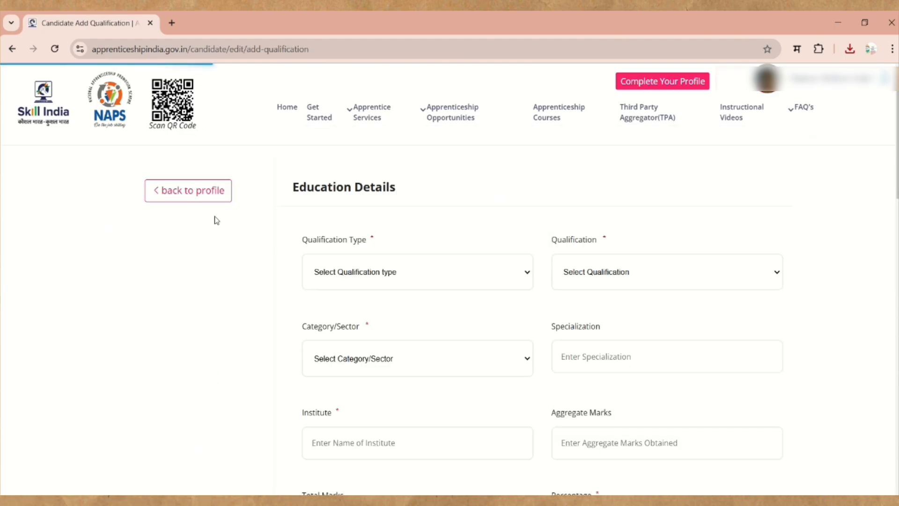
left_click(396, 283)
left_click(370, 311)
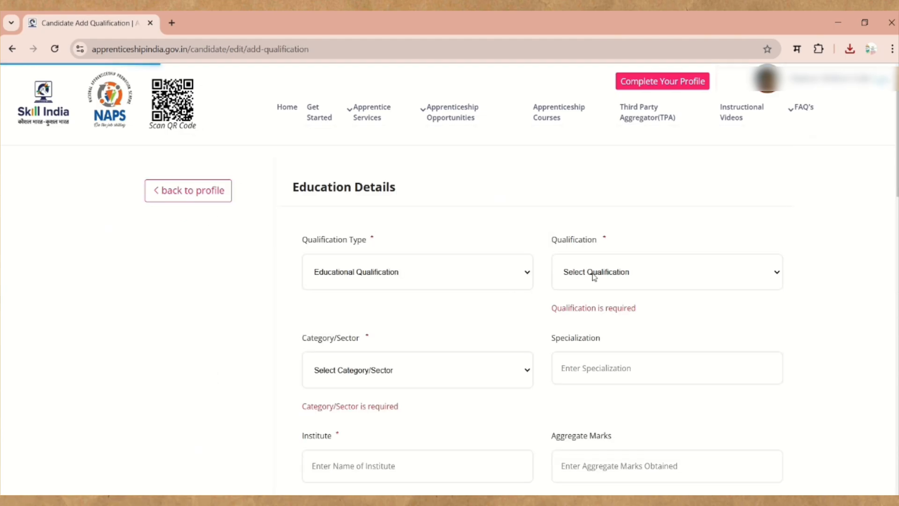
left_click(594, 276)
left_click(585, 130)
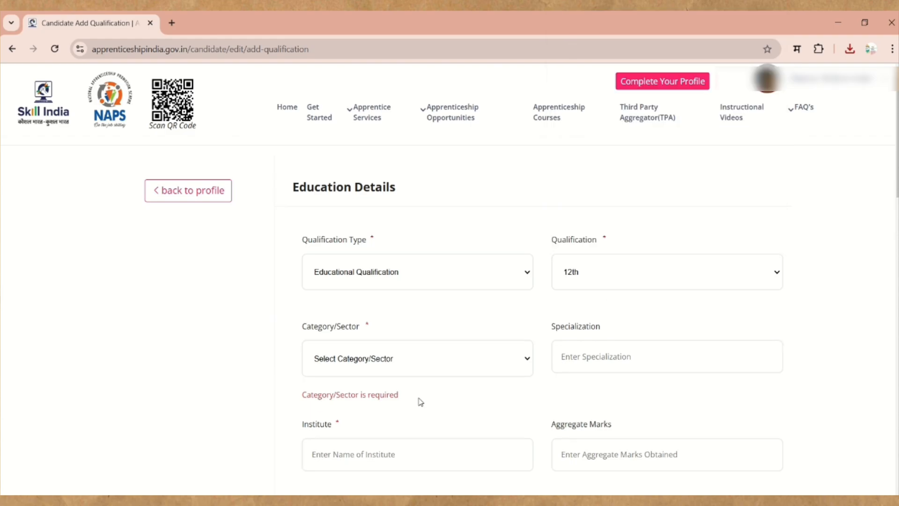
left_click(394, 368)
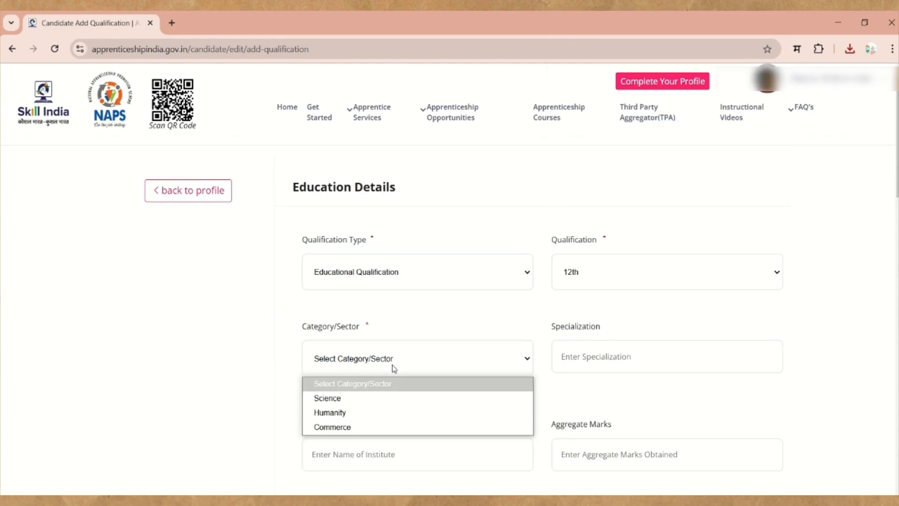
left_click(343, 417)
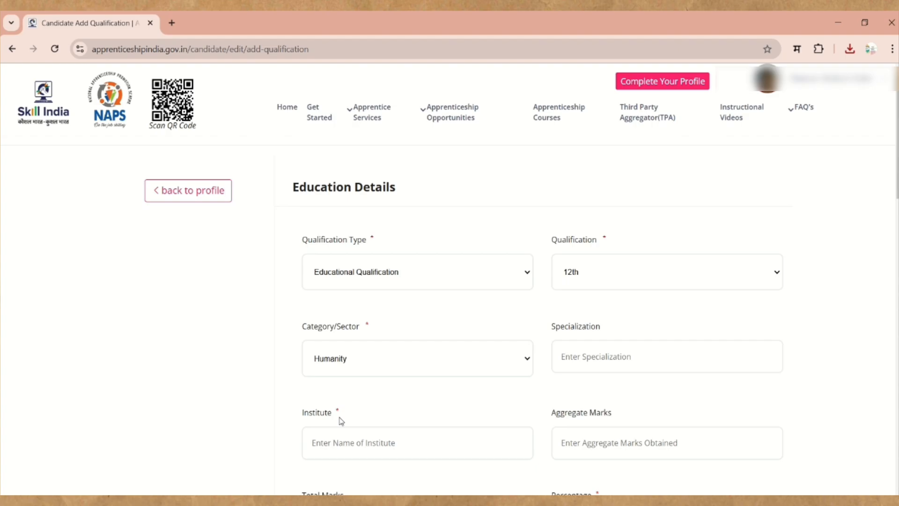
Fill in PUE as the institute, 309 aggregate marks out of 600 total, and a percentage of 51.50
left_click(647, 350)
left_click(350, 449)
type("PUE")
left_click(598, 446)
type("309")
scroll(599, 446, "down", 5)
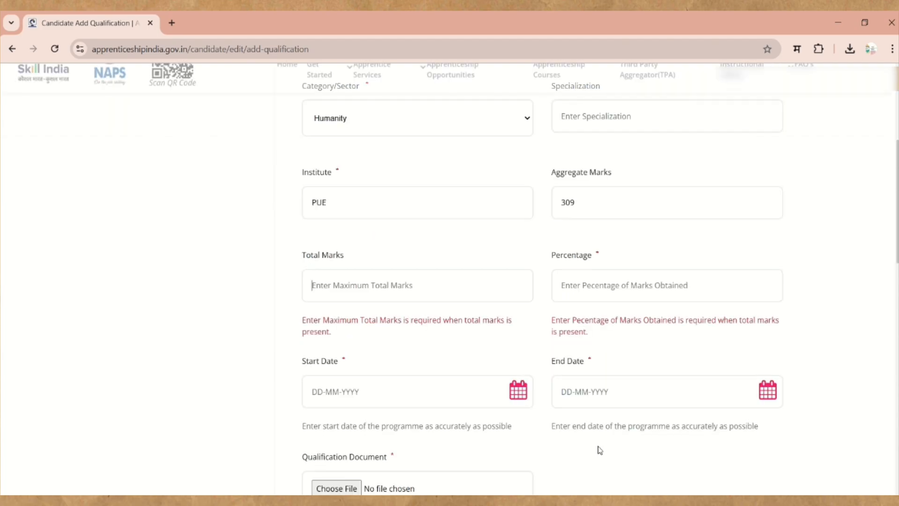
key("Tab")
type("600")
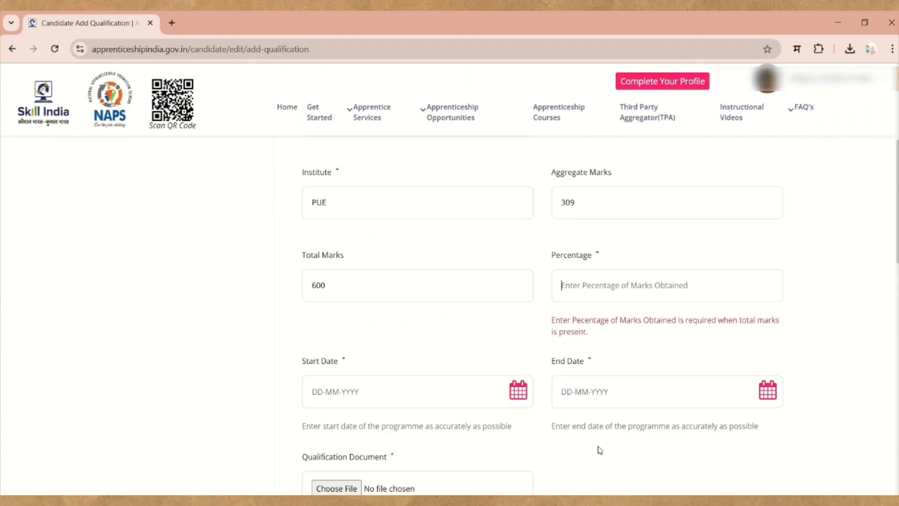
key("Tab")
type("51.50")
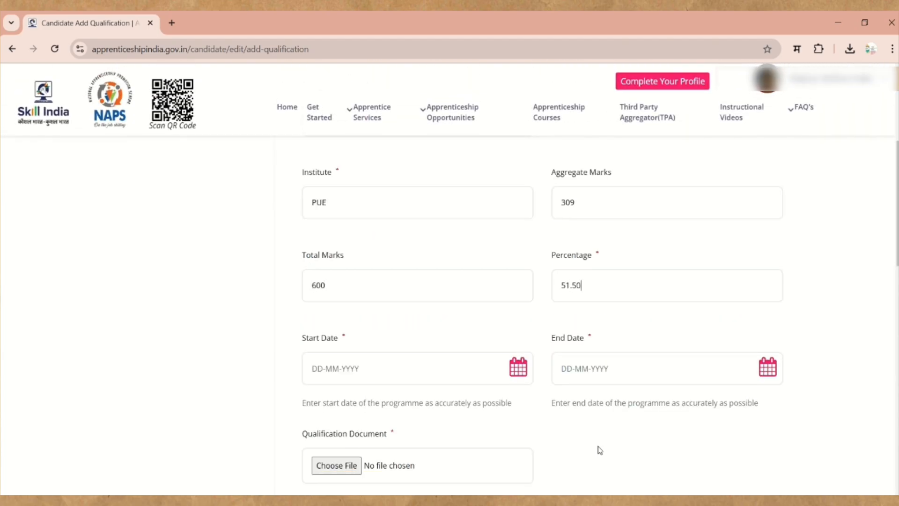
key("Tab")
Set the start date of the 12th qualification to 15 June 2021
left_click(518, 368)
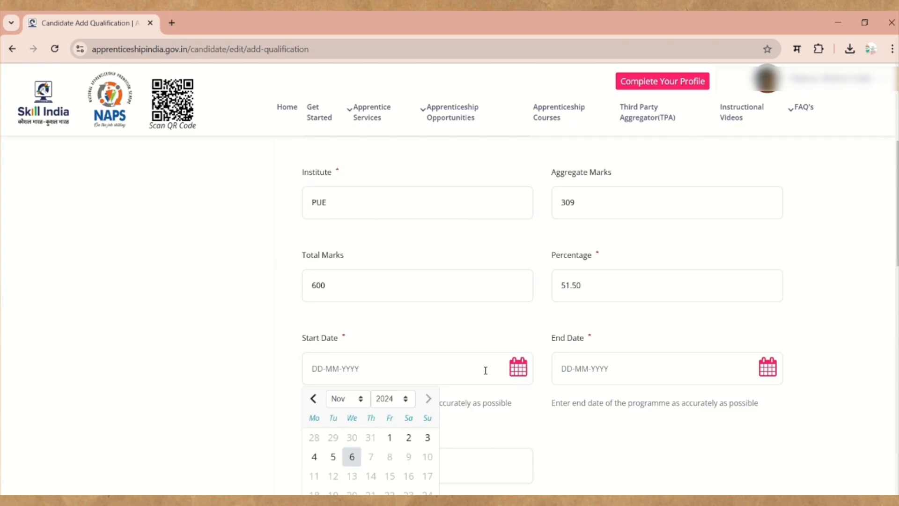
left_click(390, 399)
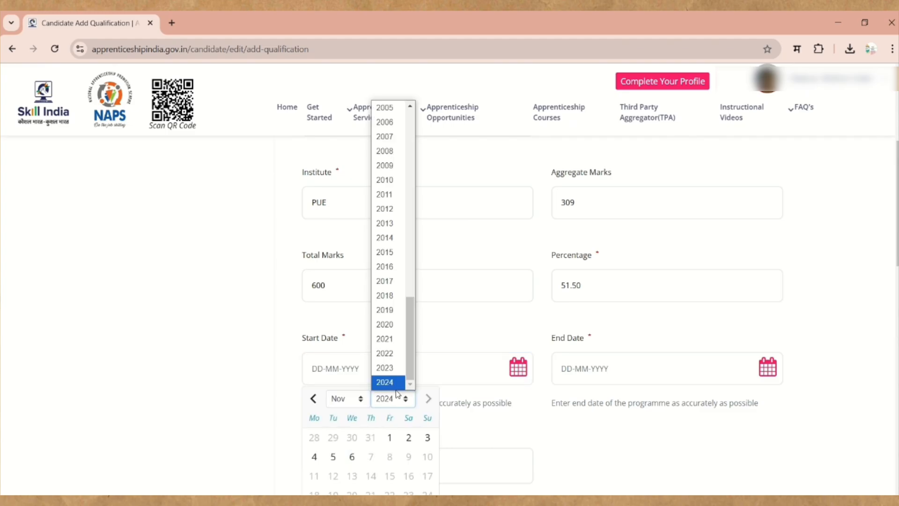
left_click(391, 339)
left_click(354, 402)
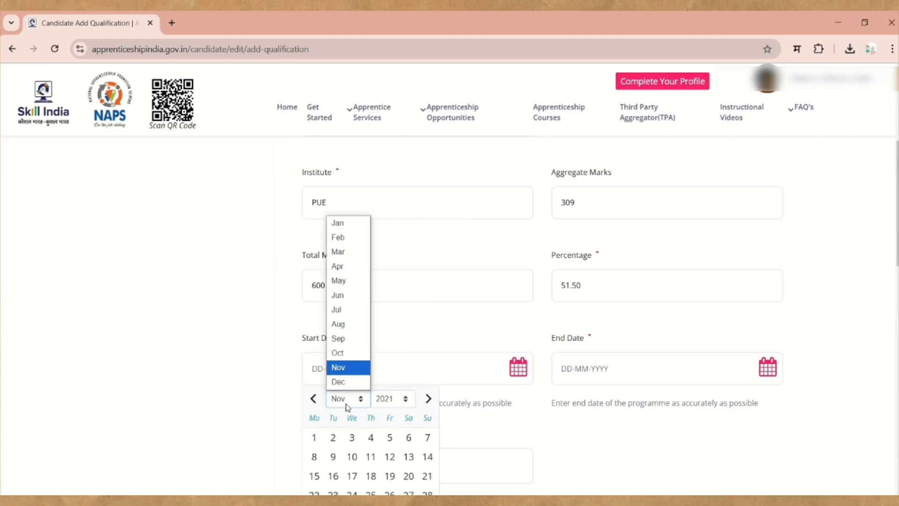
left_click(341, 298)
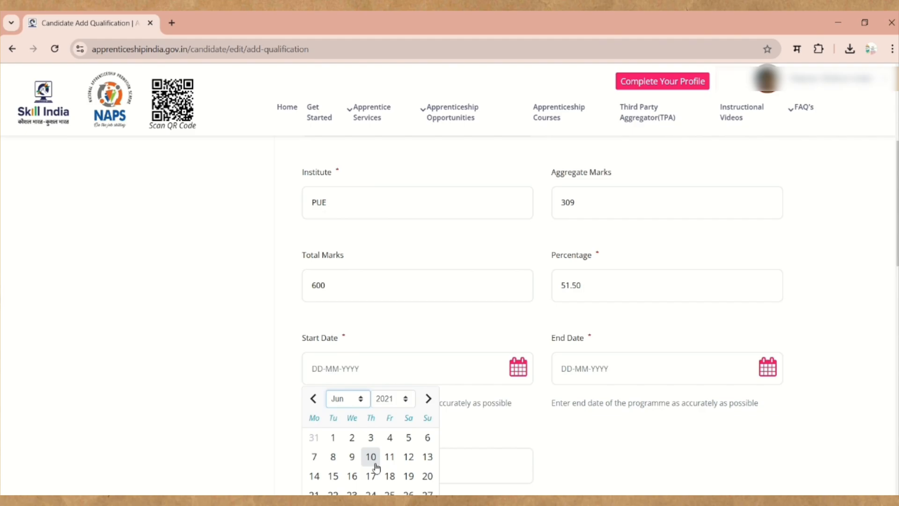
left_click(333, 476)
Set the end date of the 12th qualification to a day in February 2022
left_click(767, 368)
left_click(641, 400)
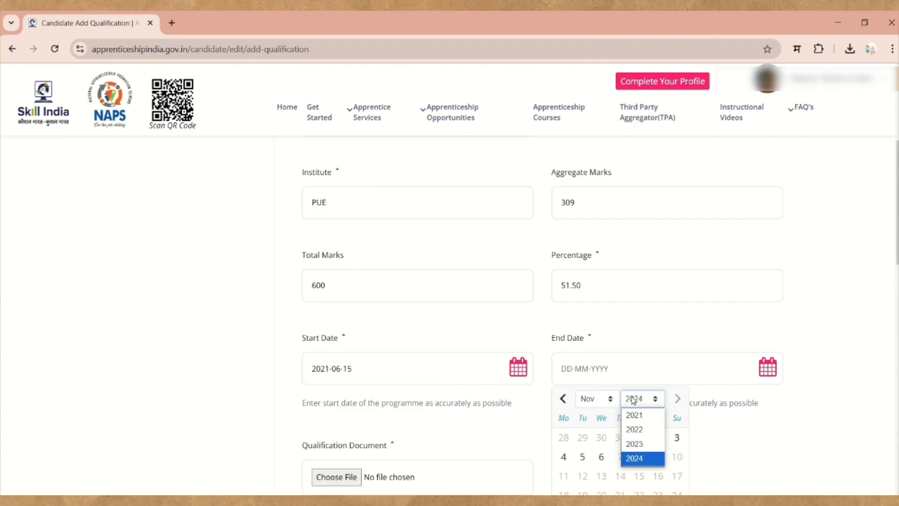
left_click(636, 430)
left_click(611, 401)
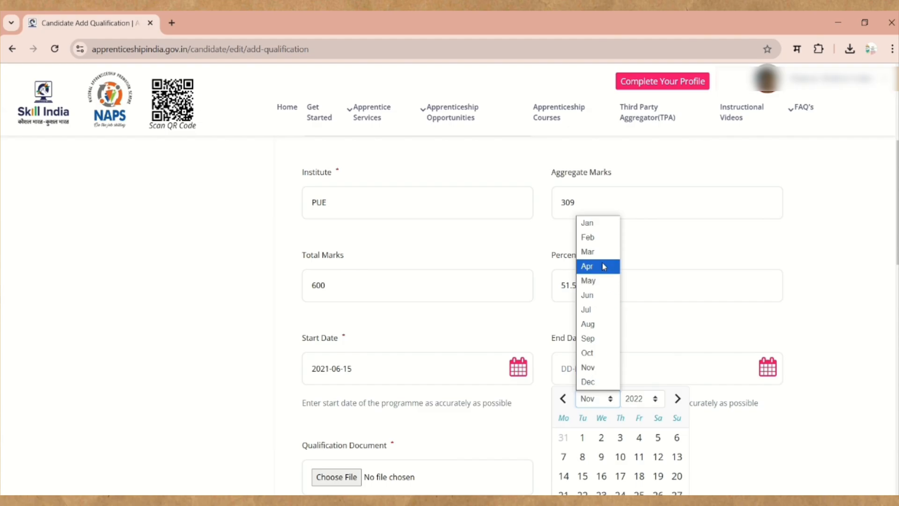
left_click(591, 238)
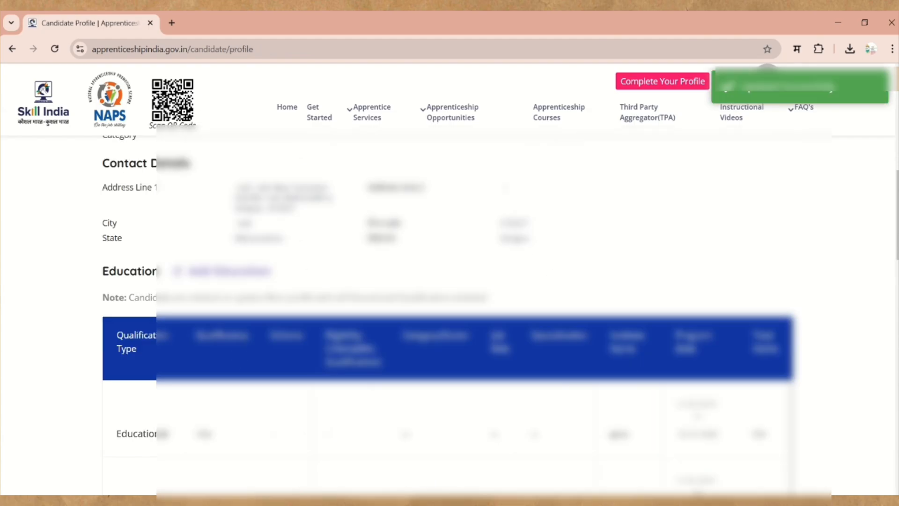
scroll(450, 304, "down", 4)
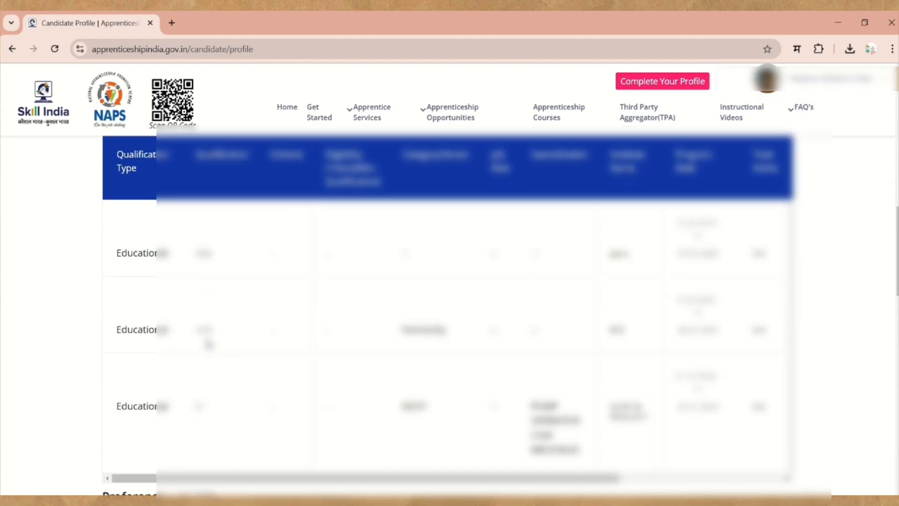
Review the education entries listed in the candidate profile
left_click_drag(190, 257, 685, 438)
left_click(506, 423)
scroll(518, 422, "down", 3)
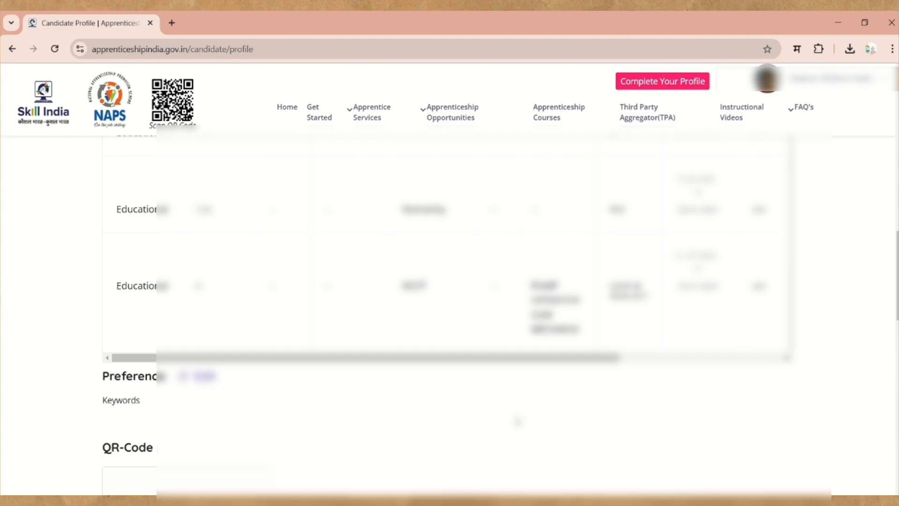
Go to the candidate dashboard, dismiss the assessment and DBT notice, and bring up the profile completion items
scroll(528, 424, "up", 9)
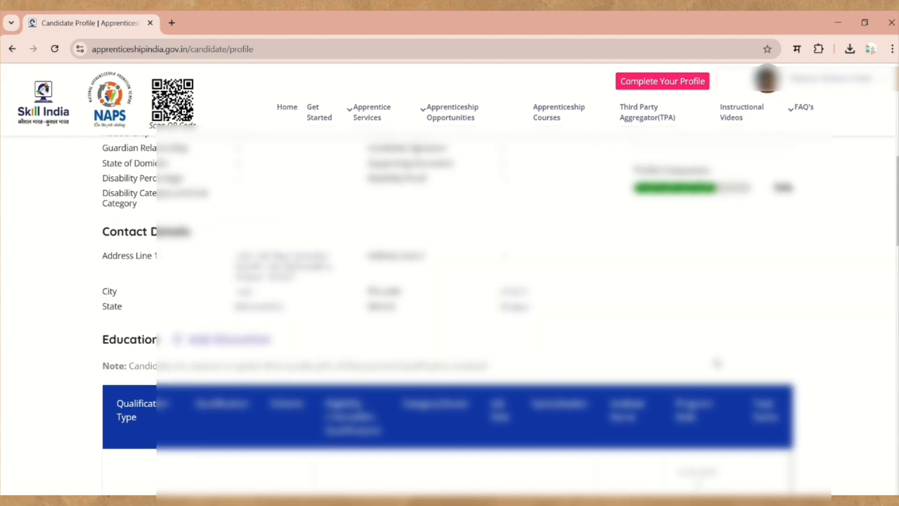
scroll(717, 359, "up", 10)
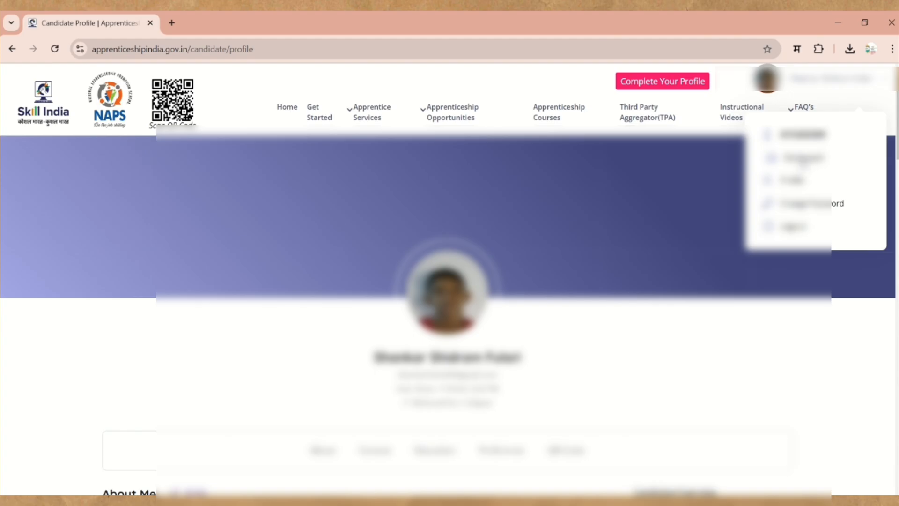
left_click(796, 135)
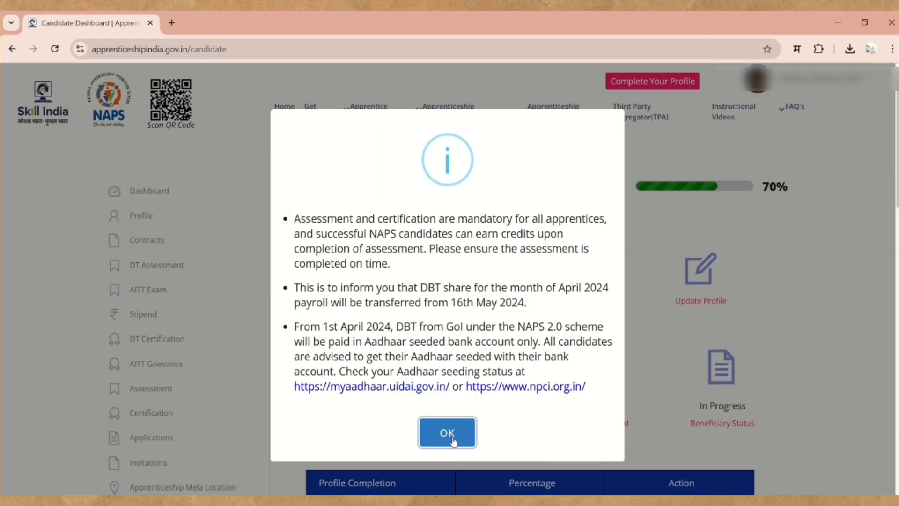
left_click(448, 448)
left_click(465, 350)
scroll(838, 367, "down", 5)
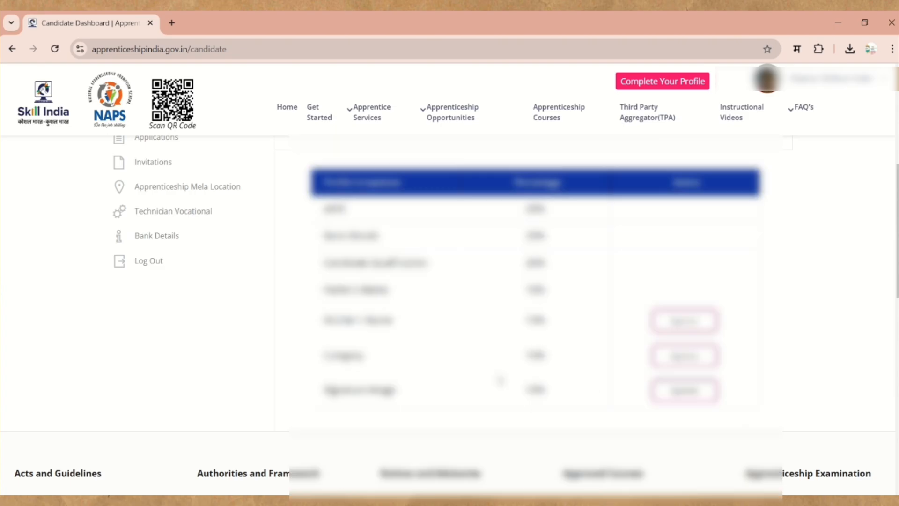
Start updating the missing mother's name item and enter the mother's name in the basic details
left_click(693, 320)
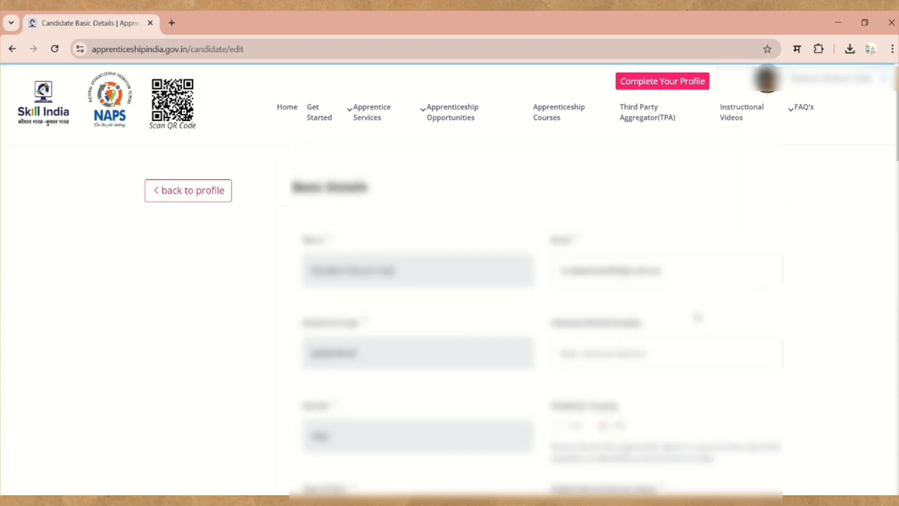
scroll(638, 300, "down", 5)
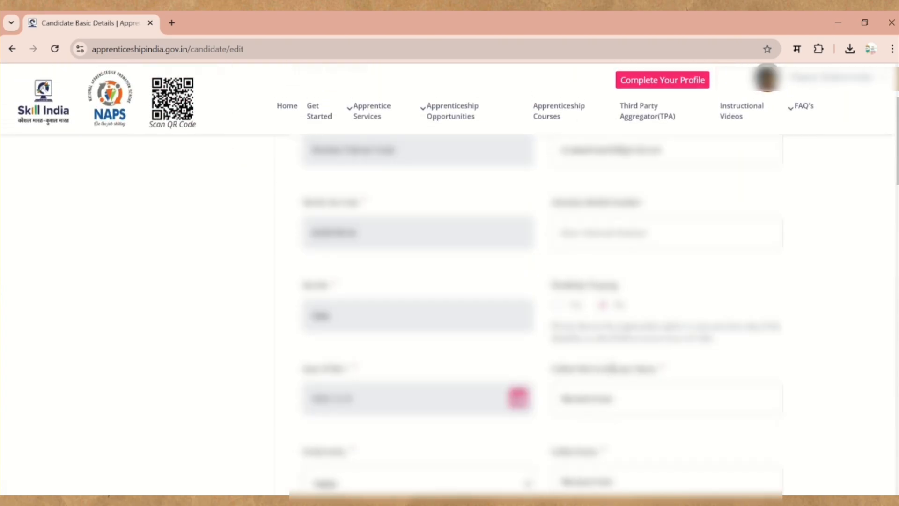
scroll(614, 368, "down", 1)
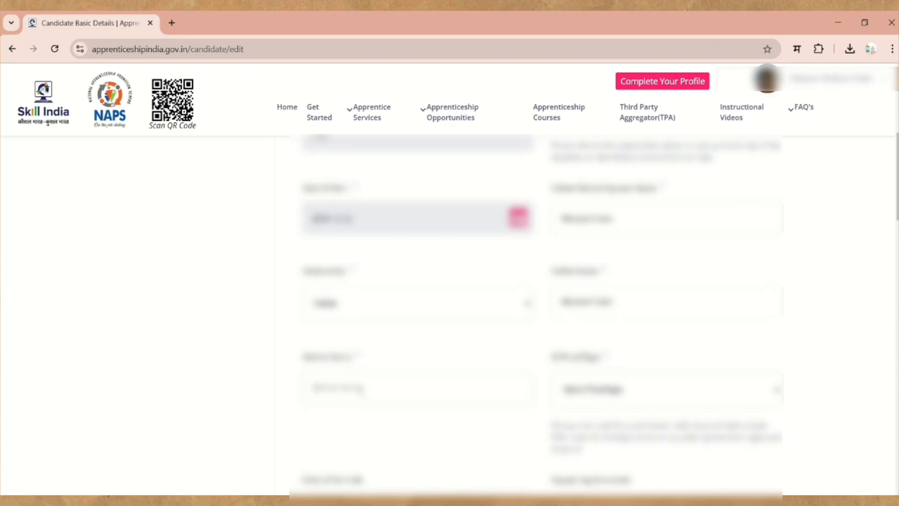
type("Chanda")
key("BackSpace")
type("ramani")
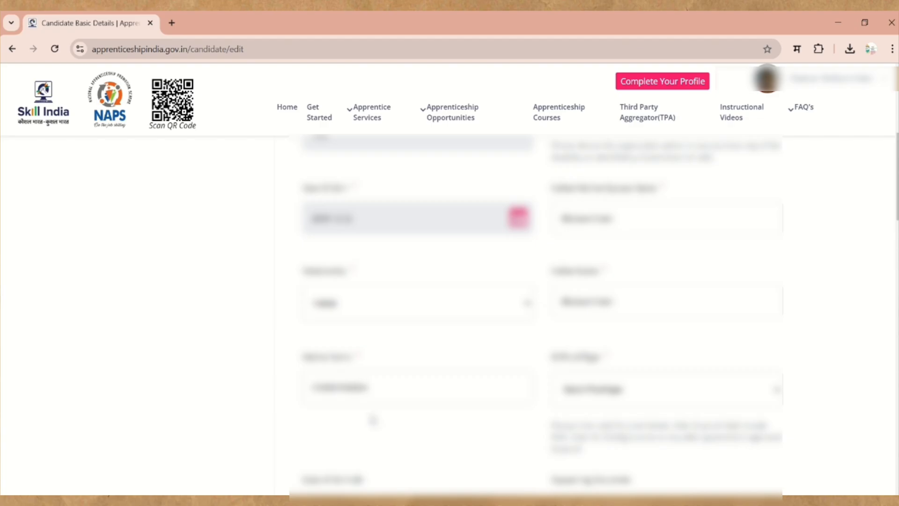
Choose the proof type in the basic details and attach the matching proof document
left_click(642, 394)
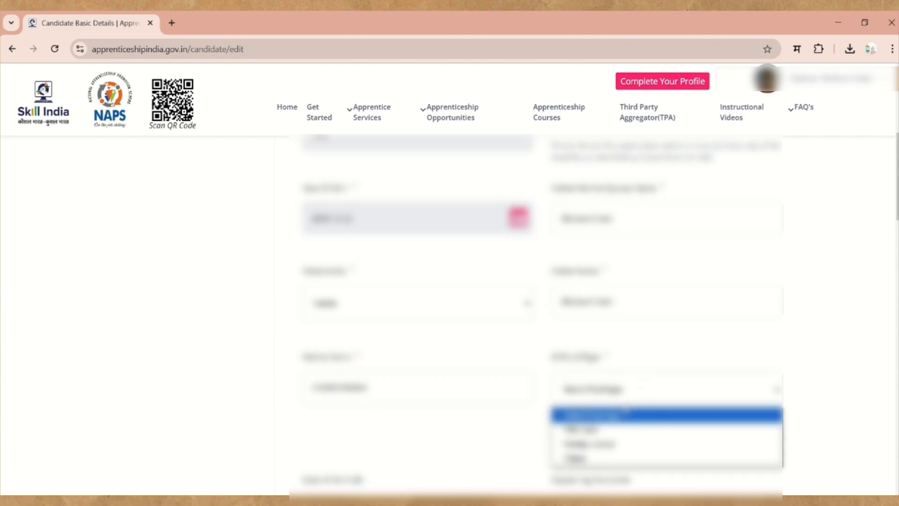
left_click(586, 429)
scroll(353, 422, "down", 3)
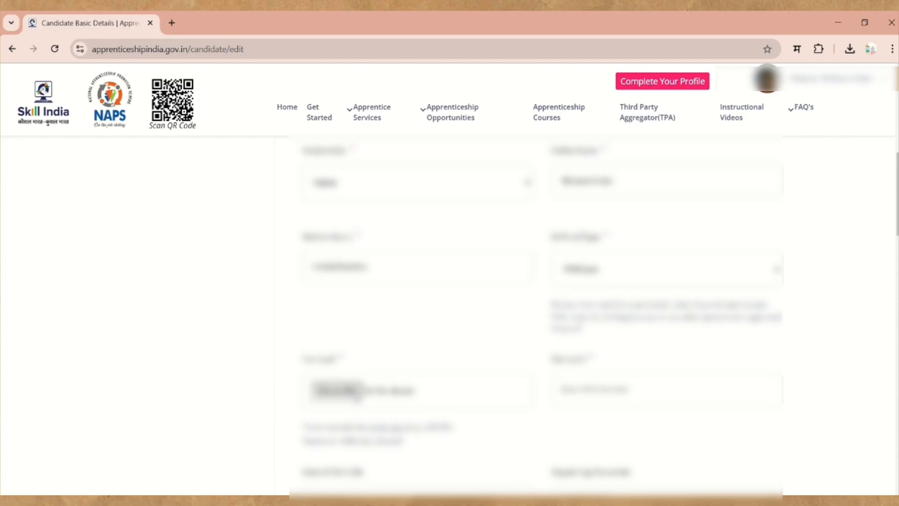
left_click(328, 397)
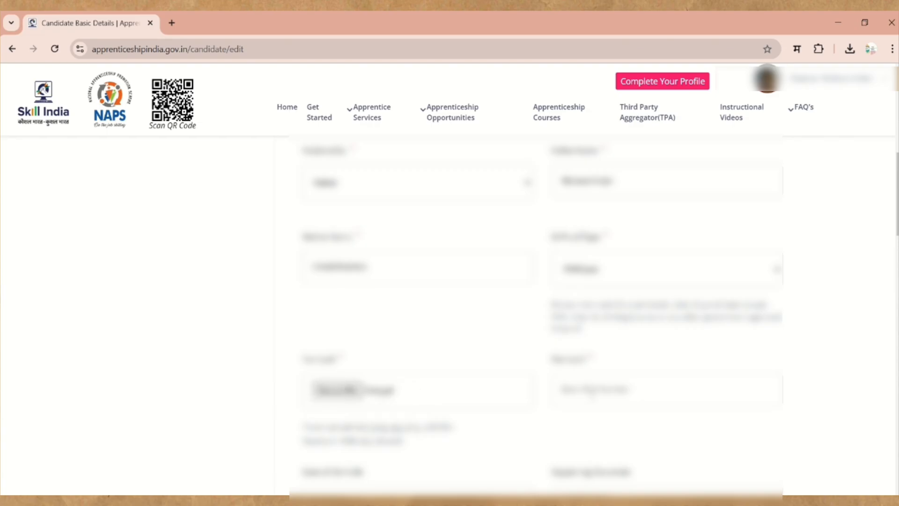
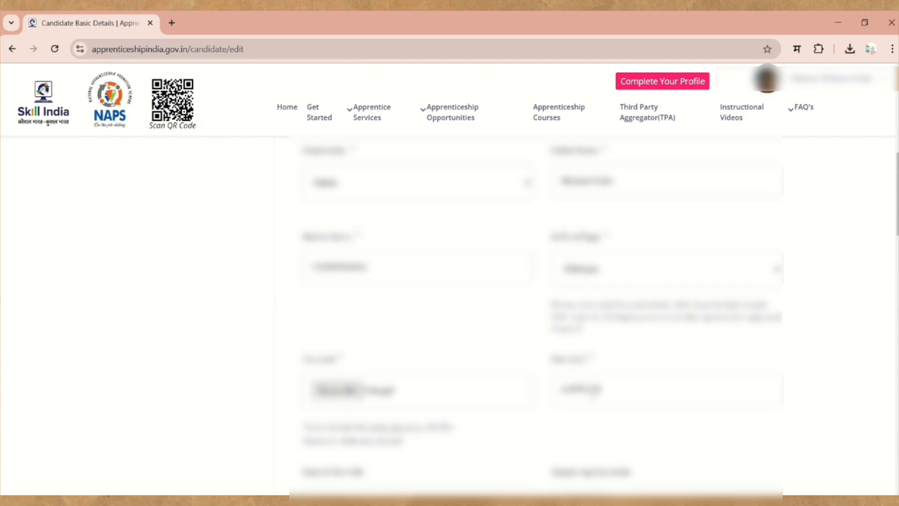
Enter the number of the proof document and check the available proof types without changing the selection
left_click(606, 274)
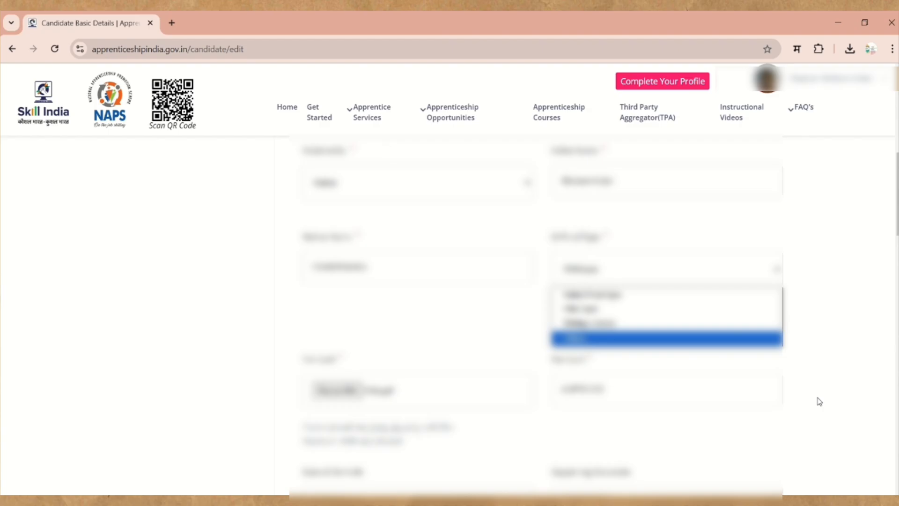
left_click(820, 401)
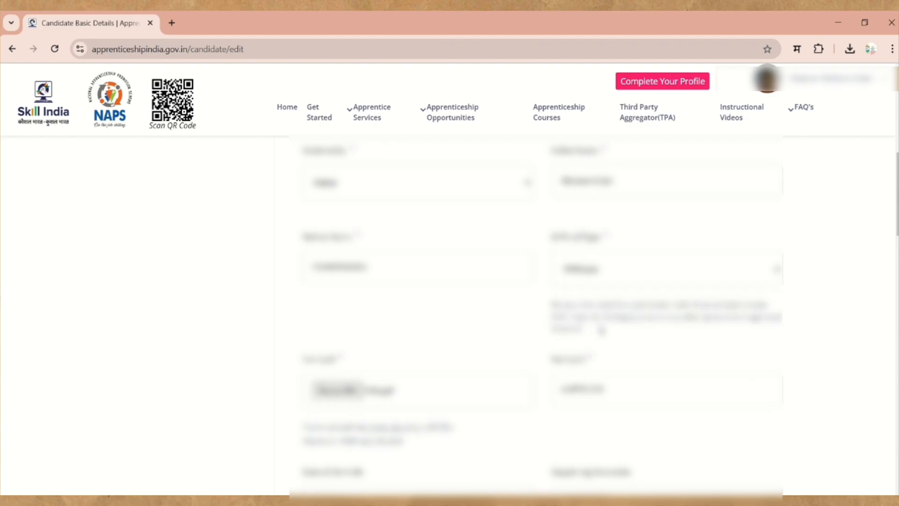
Set the state of domicile to Maharashtra in the candidate's basic details
scroll(570, 404, "down", 3)
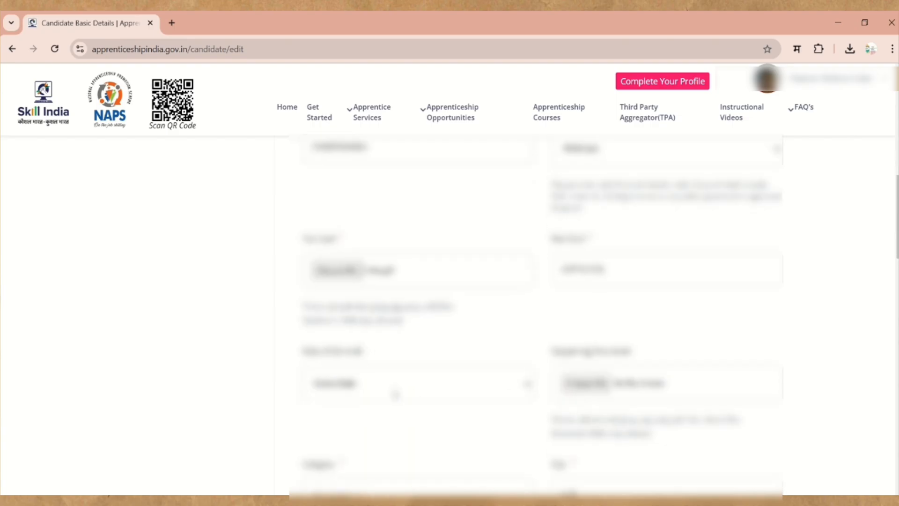
left_click(395, 393)
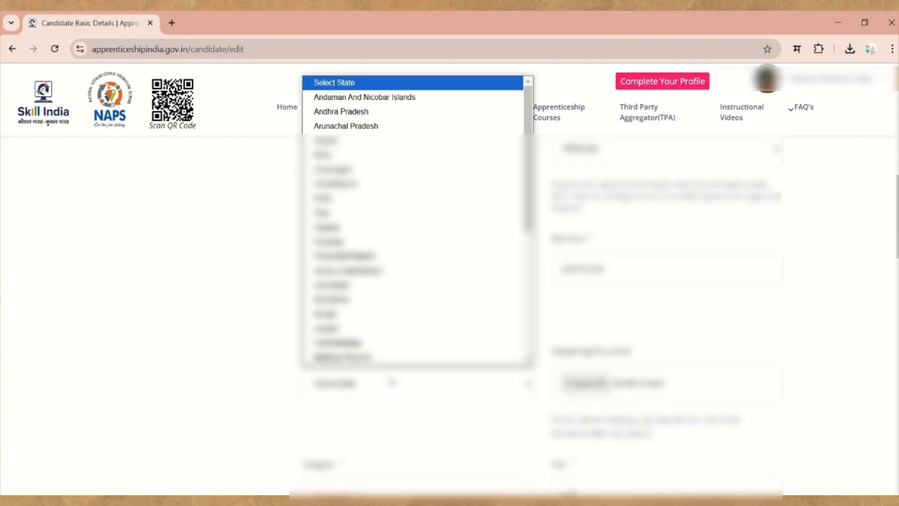
key("m")
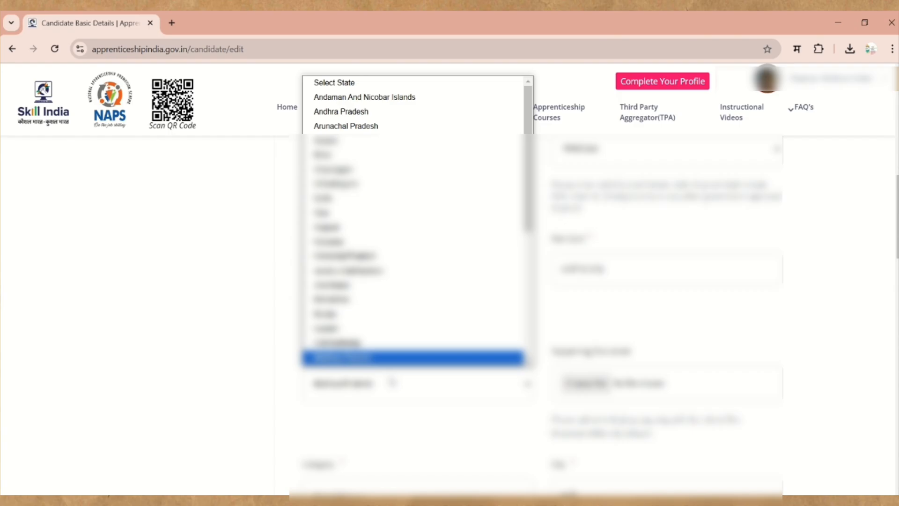
key("Down")
key("Return")
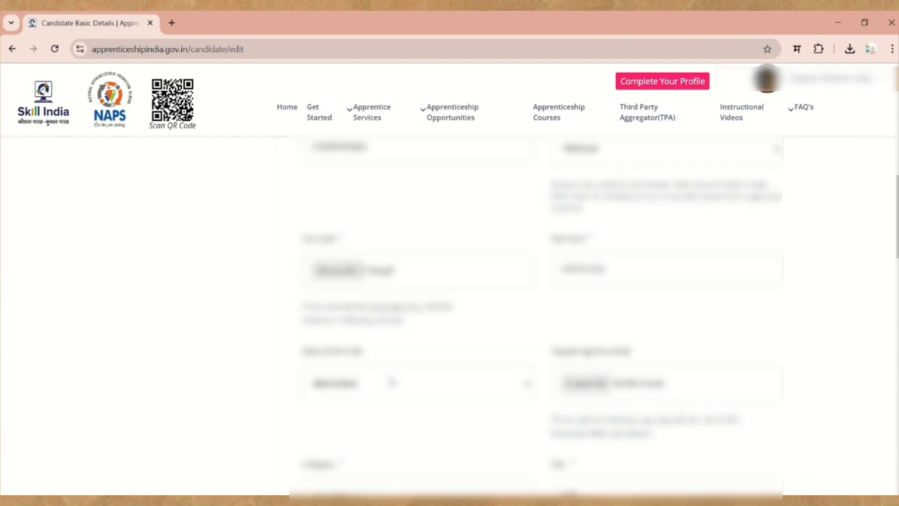
Choose the candidate's social category in the basic details, leaving the city as filled in
scroll(421, 398, "down", 3)
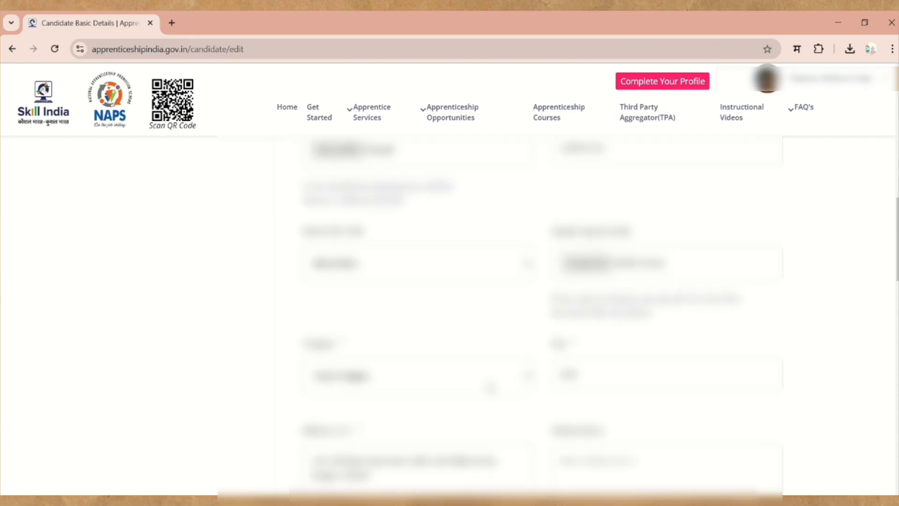
left_click(432, 377)
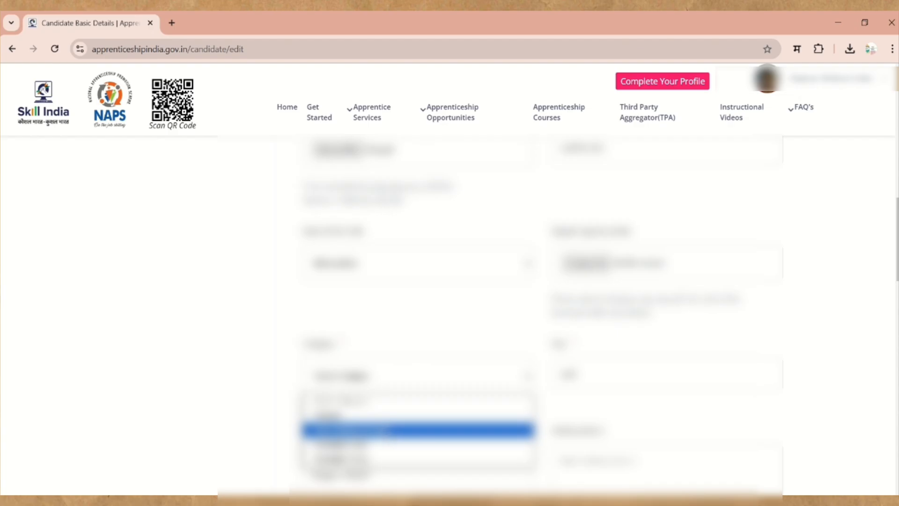
left_click(387, 431)
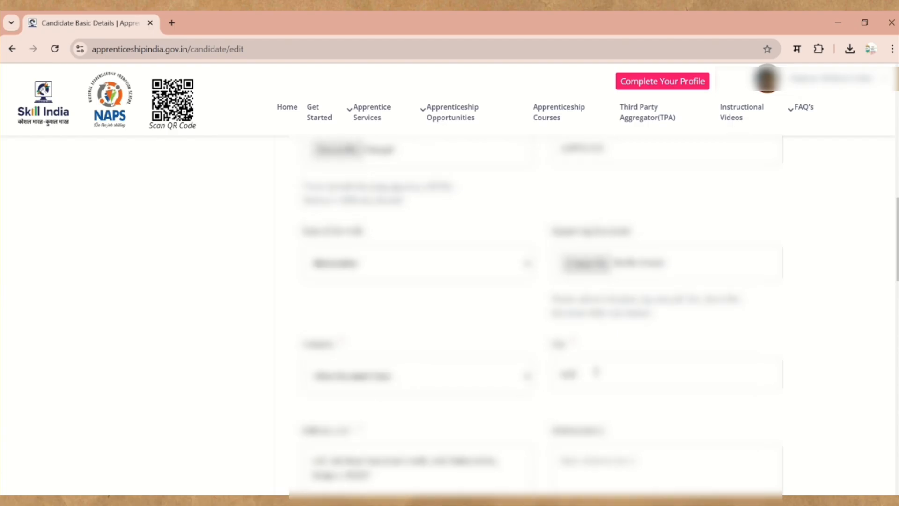
Check the address and signature entries, leave the optional description empty, and submit the updated basic details
scroll(596, 374, "down", 5)
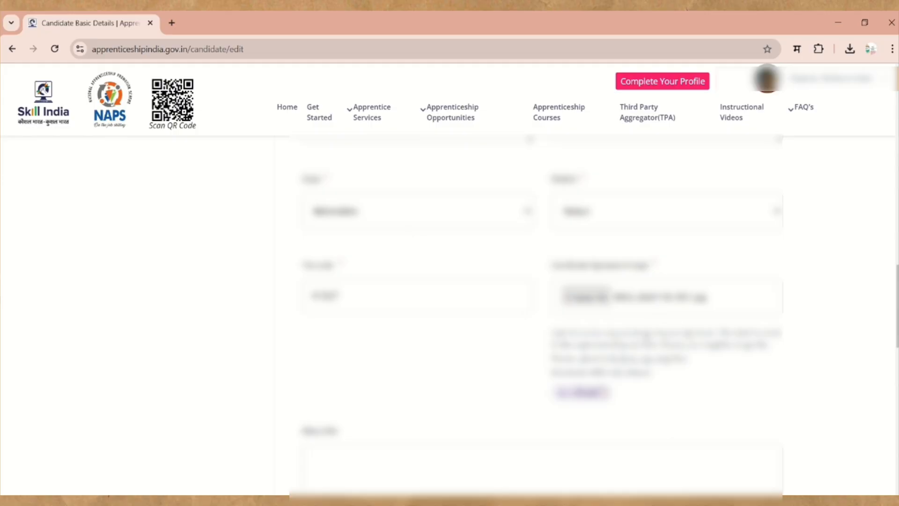
scroll(669, 349, "down", 4)
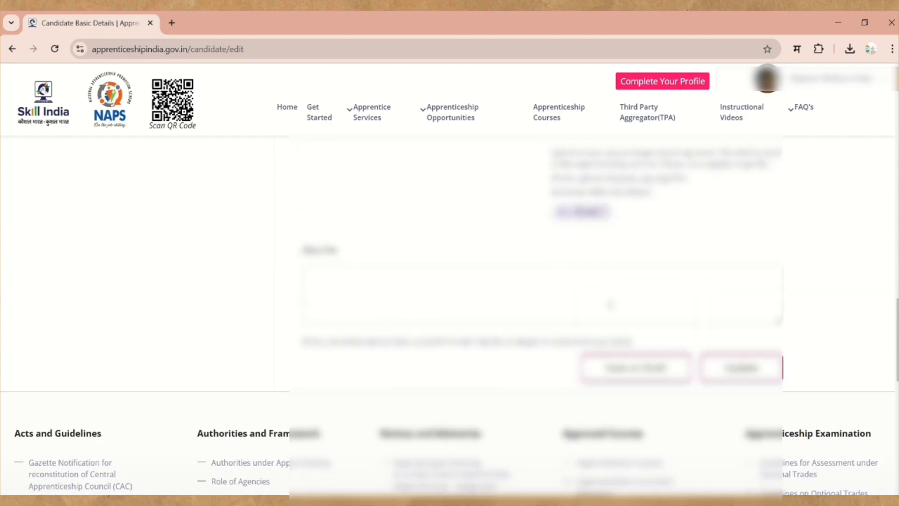
left_click(611, 305)
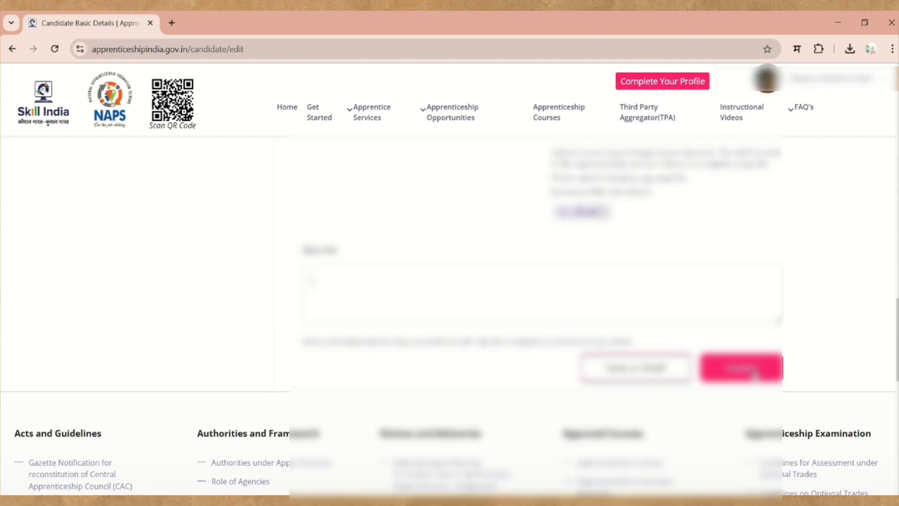
left_click(755, 373)
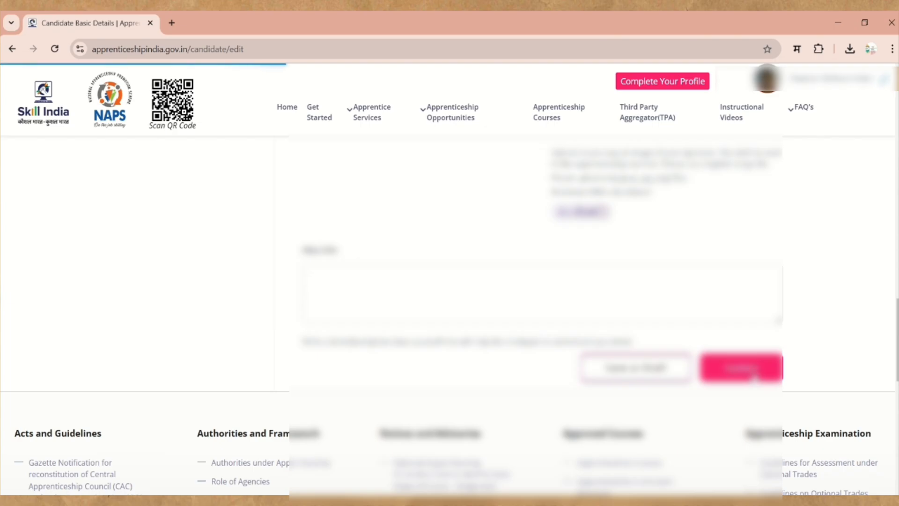
Review the candidate profile, examining the personal details, profile completion, contact details and listed education qualifications
scroll(692, 378, "down", 4)
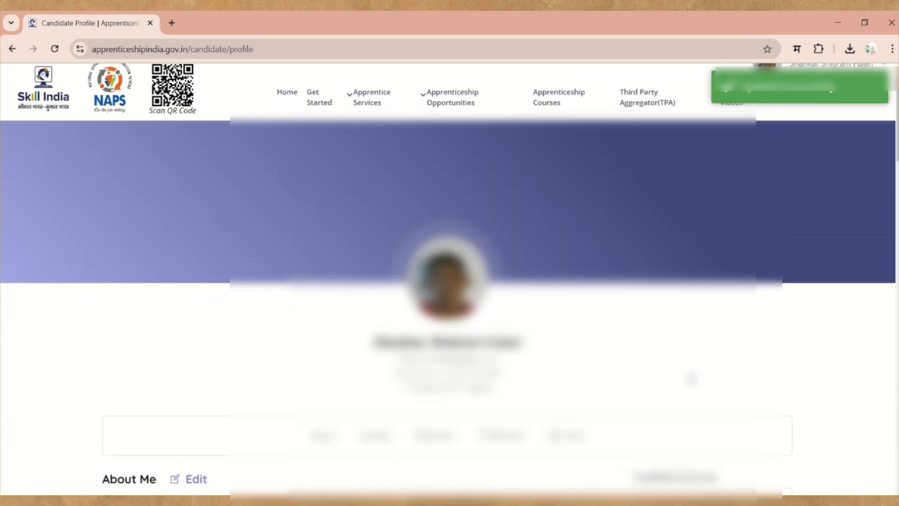
scroll(731, 384, "down", 3)
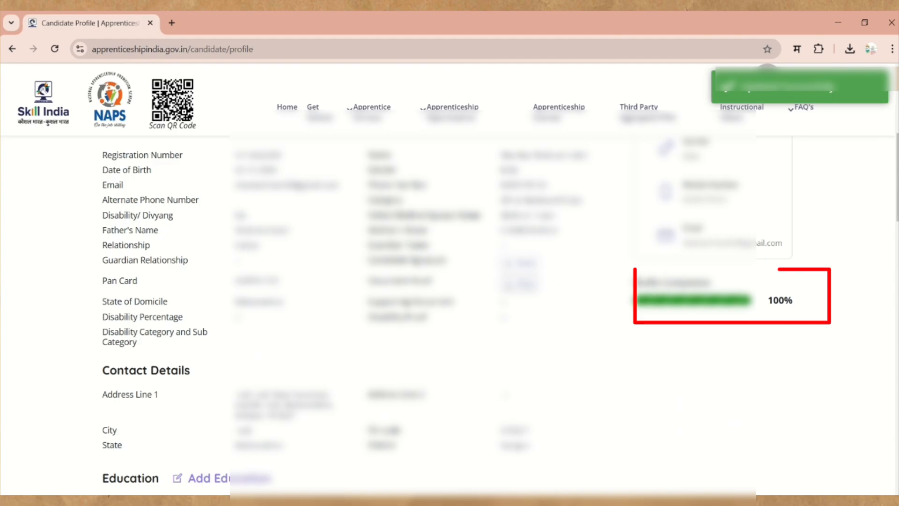
key("ctrl+a")
scroll(442, 361, "up", 4)
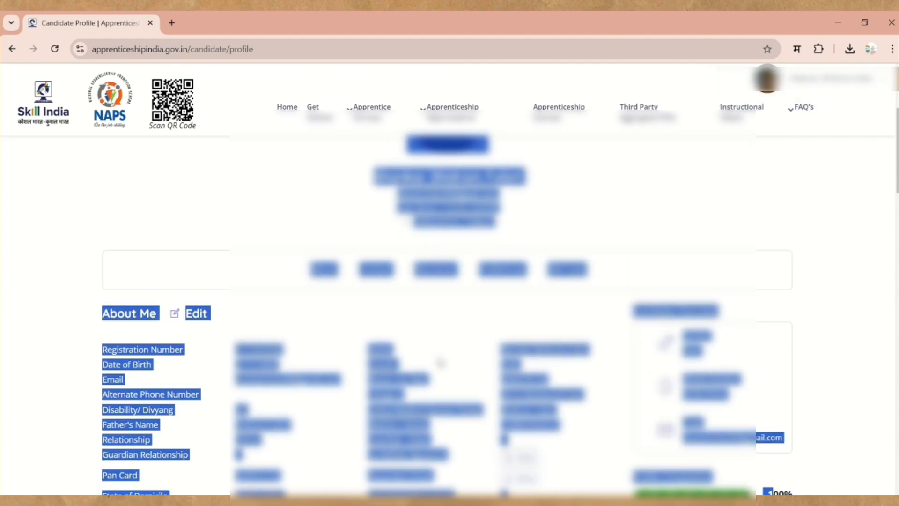
left_click(195, 363)
scroll(346, 396, "down", 4)
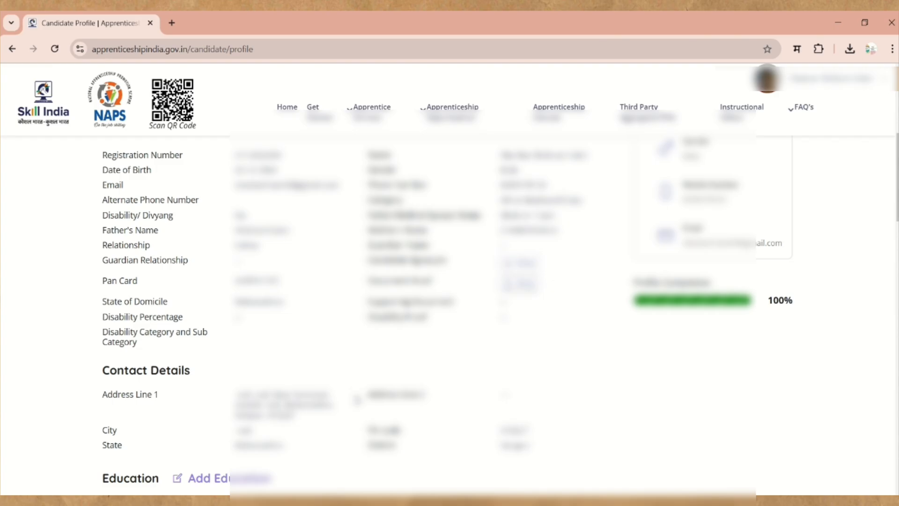
scroll(357, 405, "down", 5)
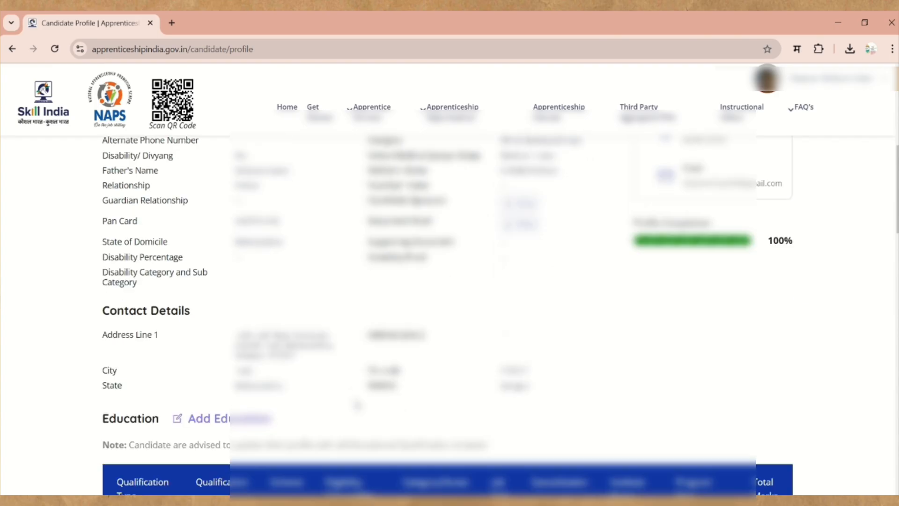
scroll(367, 406, "down", 6)
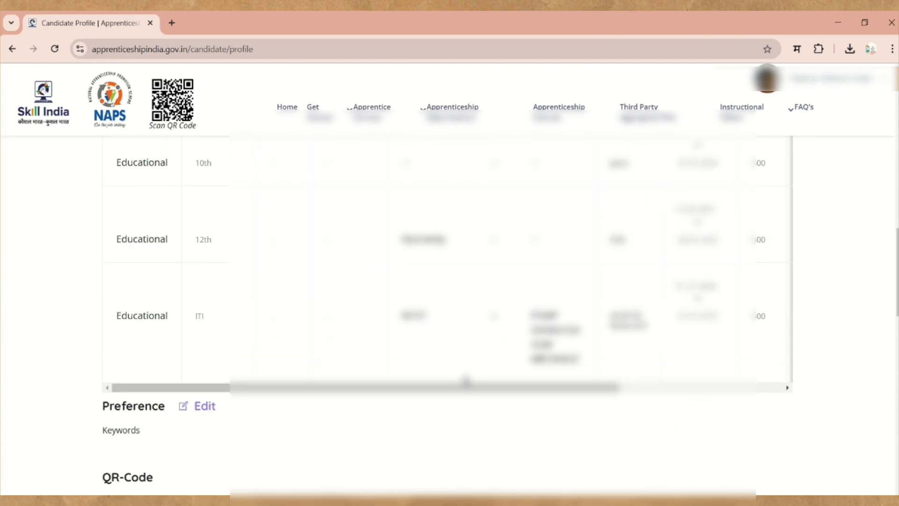
scroll(466, 381, "up", 5)
scroll(466, 381, "up", 5)
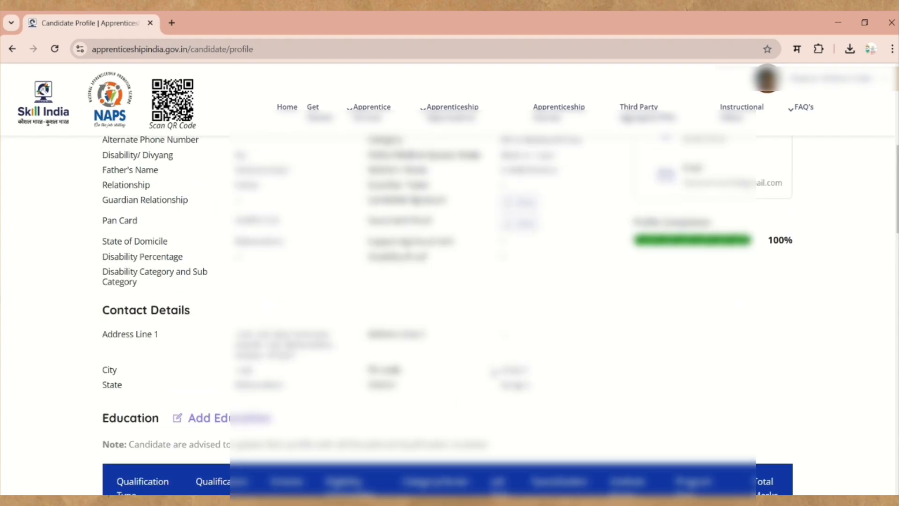
scroll(493, 371, "up", 9)
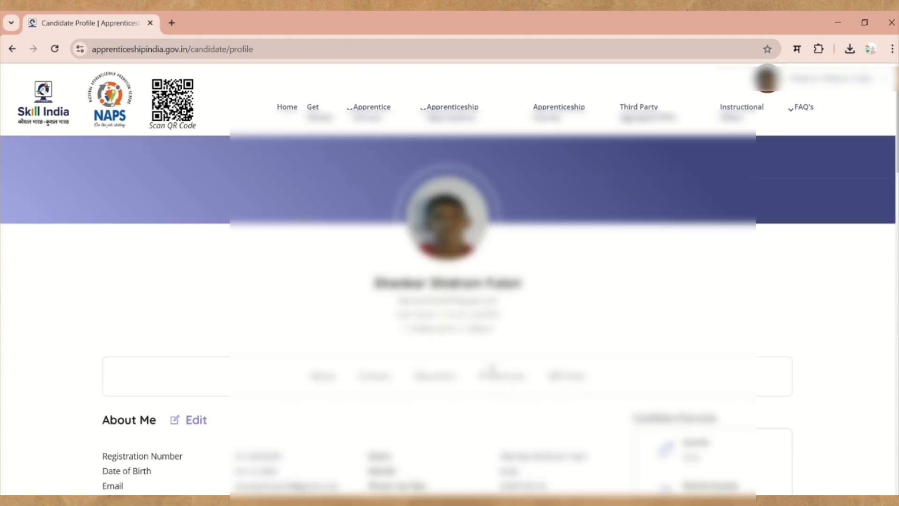
scroll(491, 367, "up", 2)
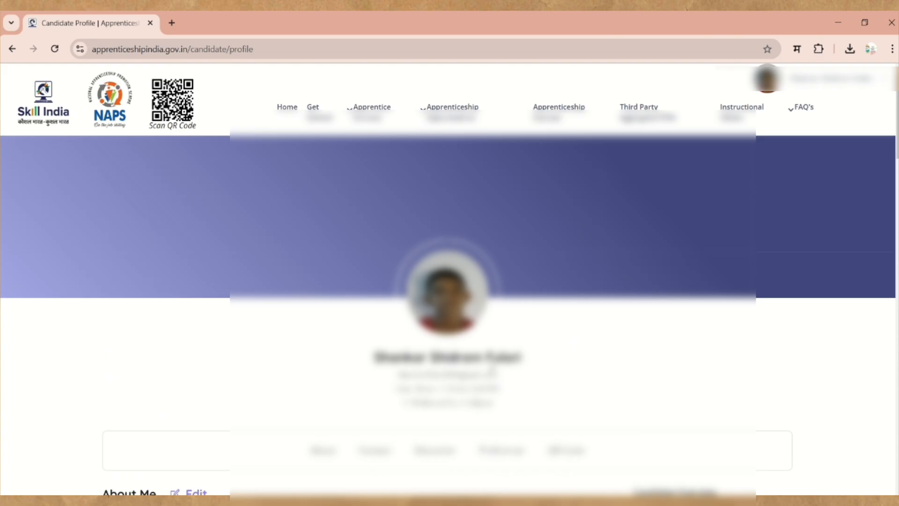
scroll(492, 369, "down", 2)
scroll(492, 366, "down", 1)
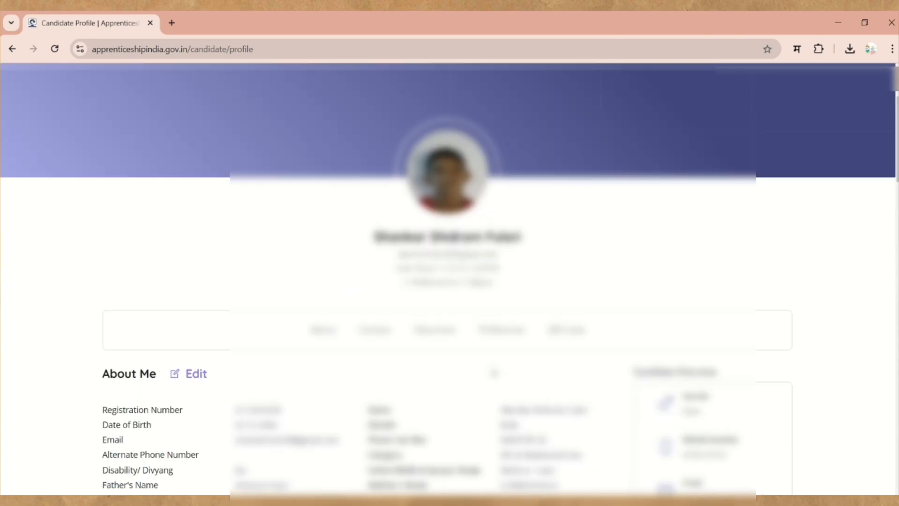